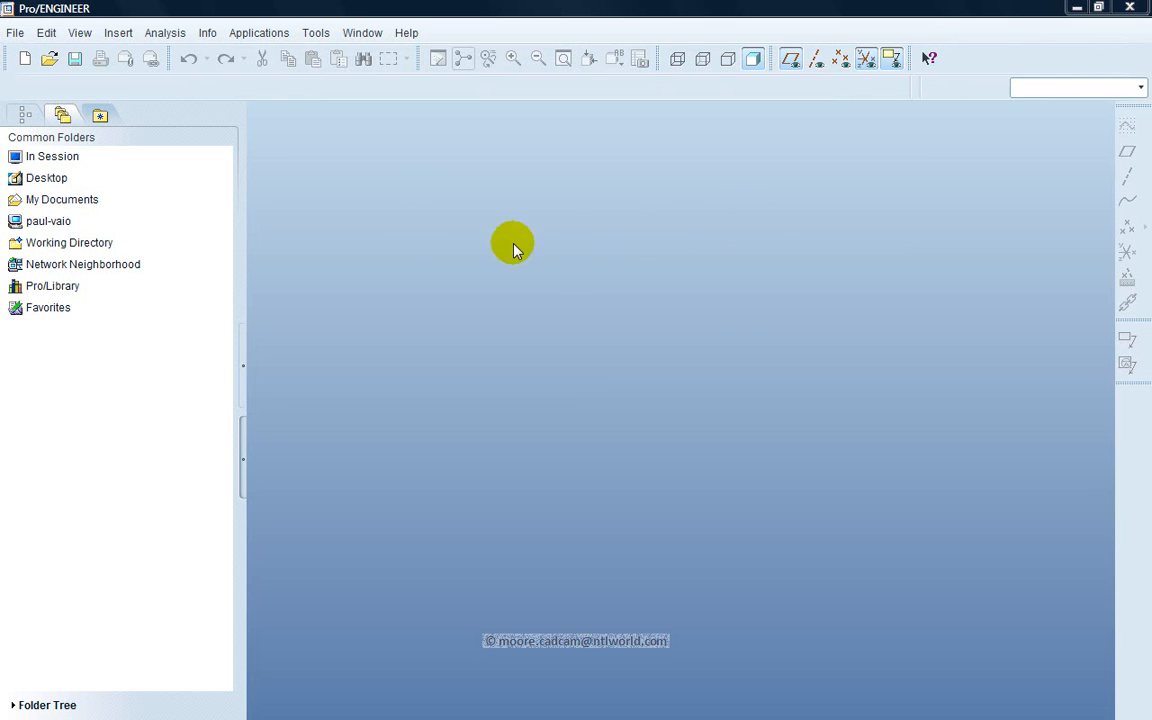
Open the part file adding_features.prt from the Adding features folder.
click(14, 33)
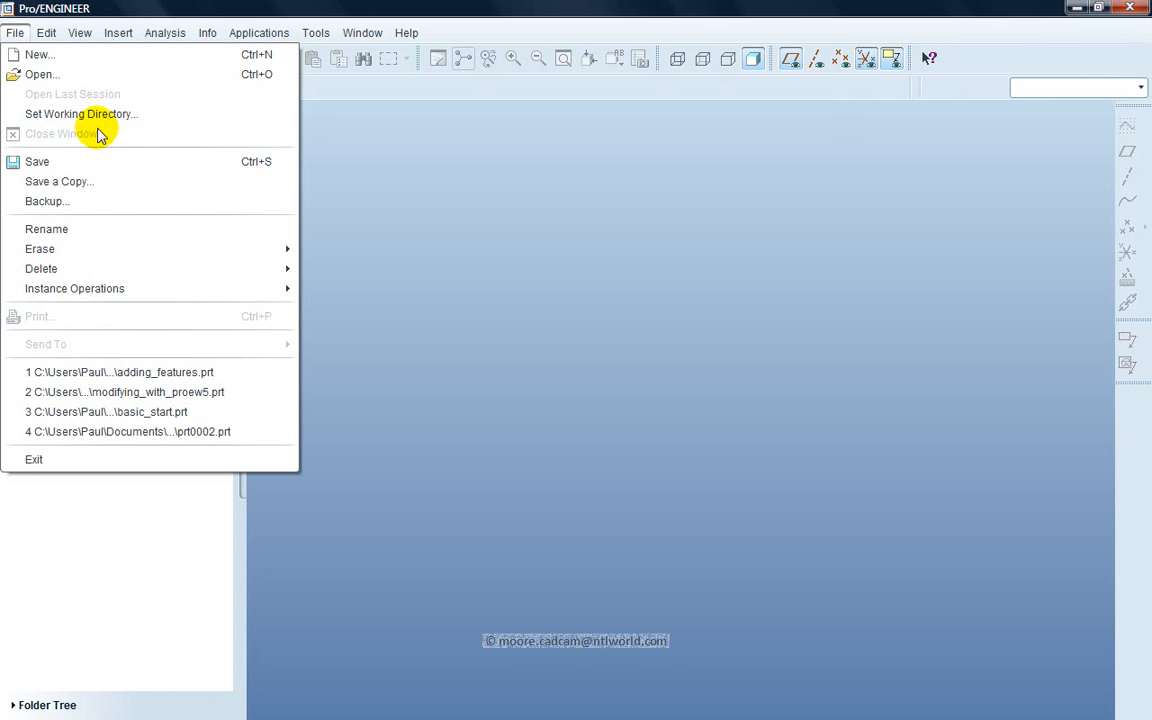
click(42, 75)
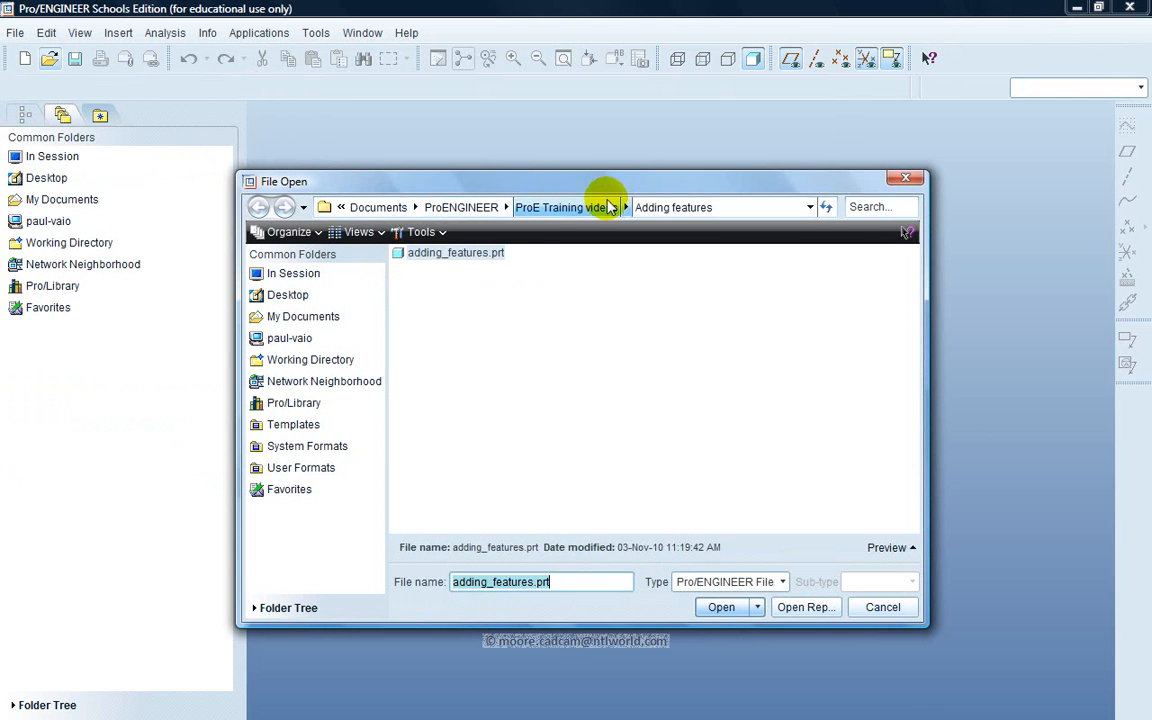
click(437, 256)
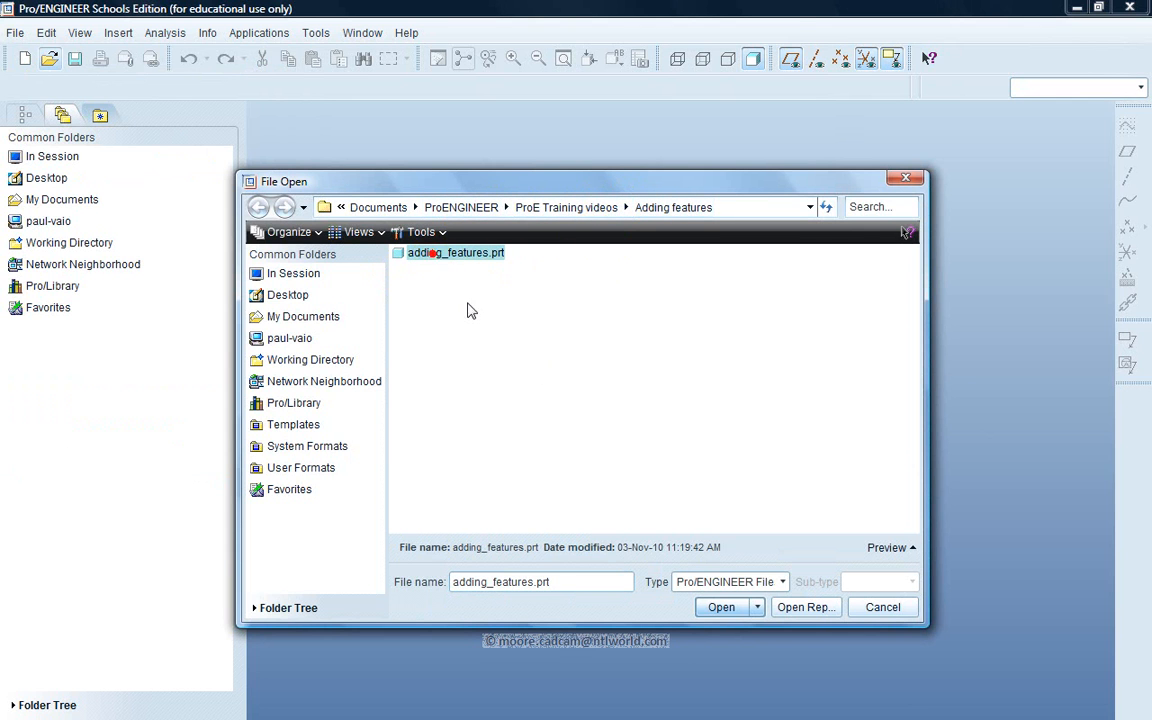
click(731, 610)
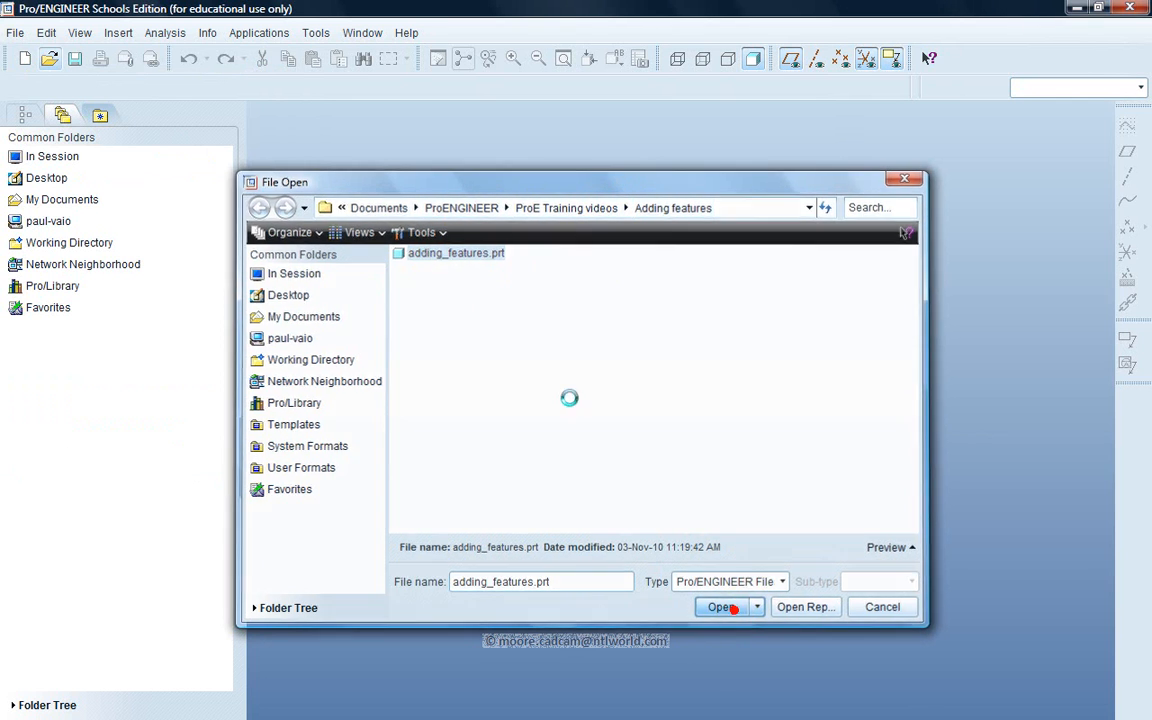
click(695, 218)
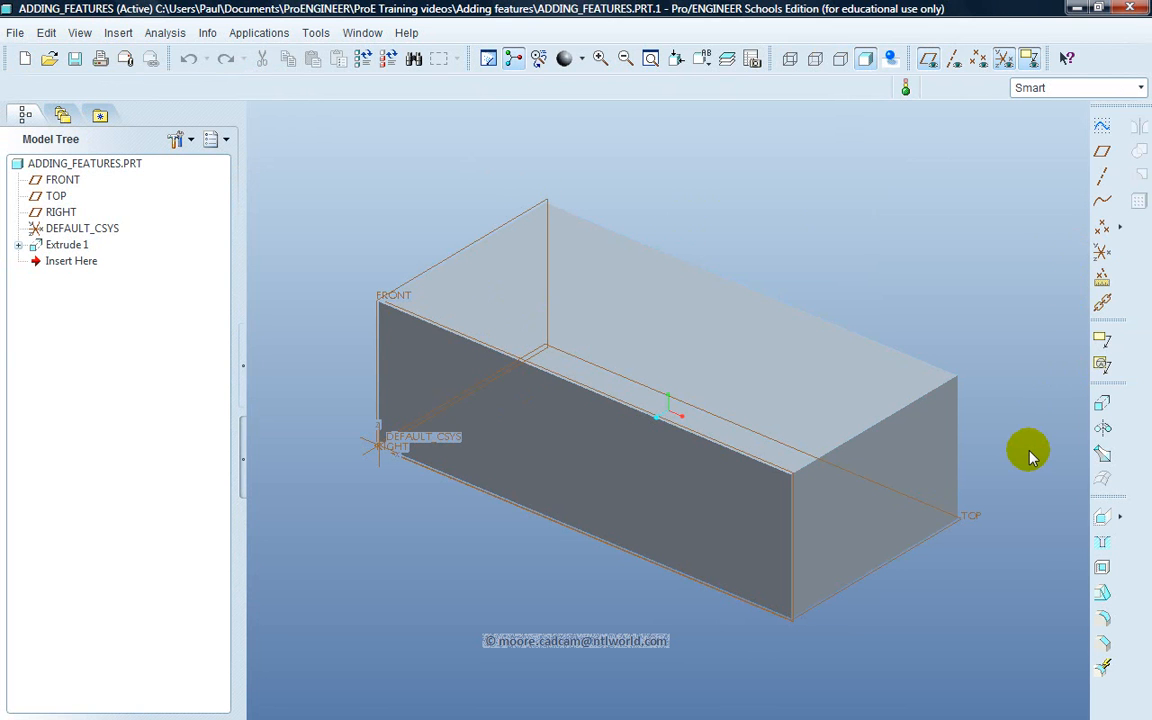
Start an Extrude with an internal sketch on the block's top face, using the FRONT plane as the Bottom orientation reference.
click(1103, 405)
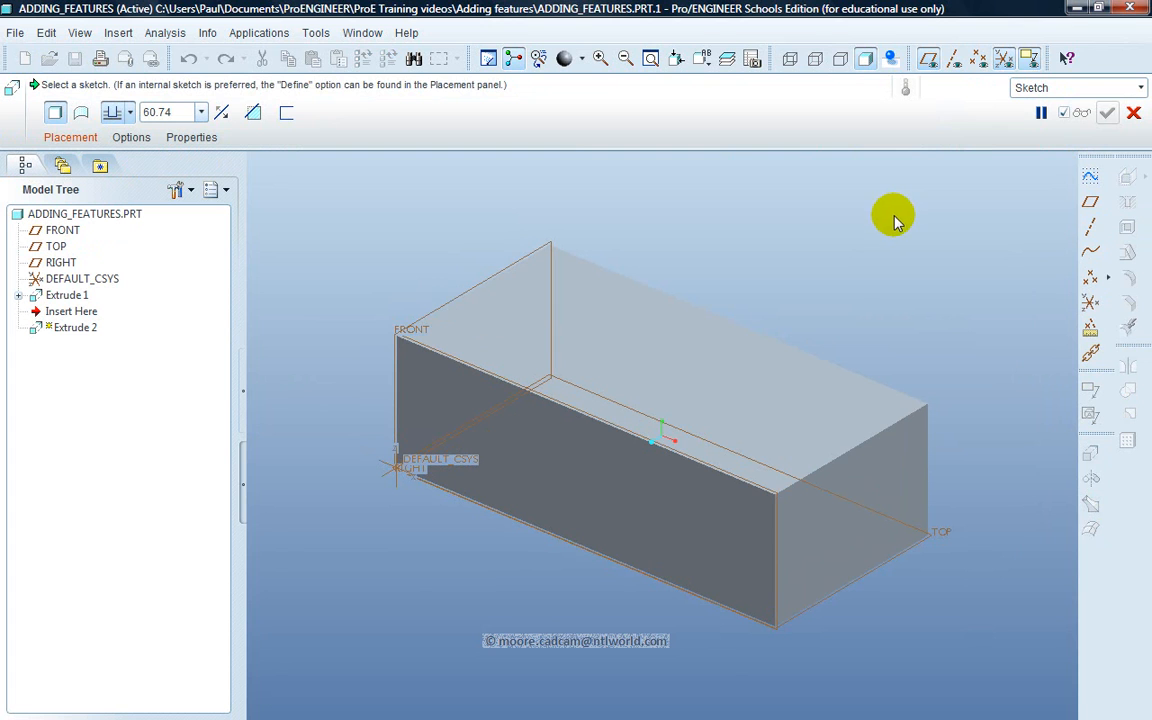
click(57, 140)
click(222, 195)
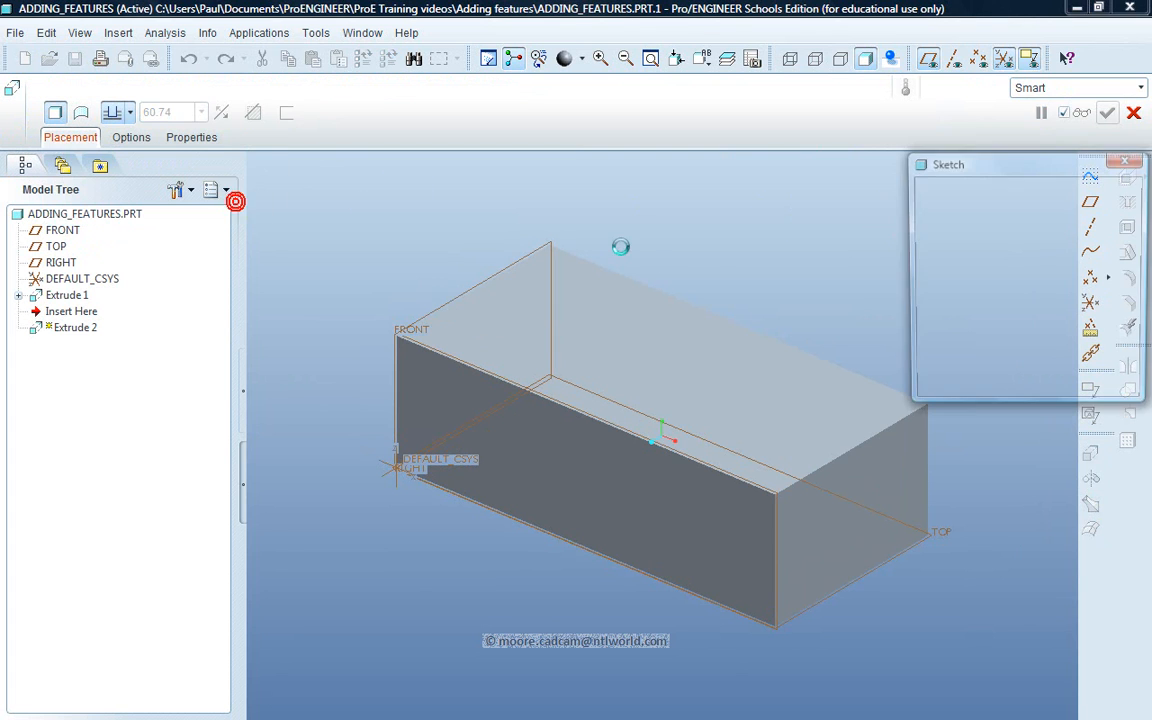
click(726, 330)
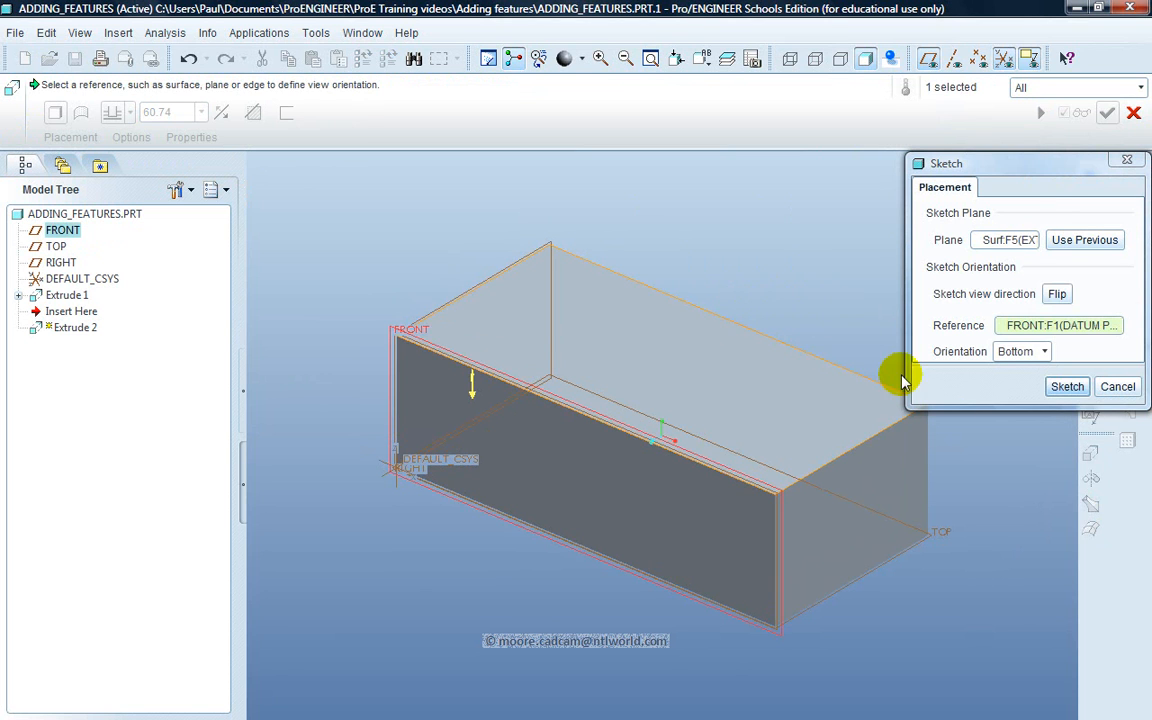
click(1067, 387)
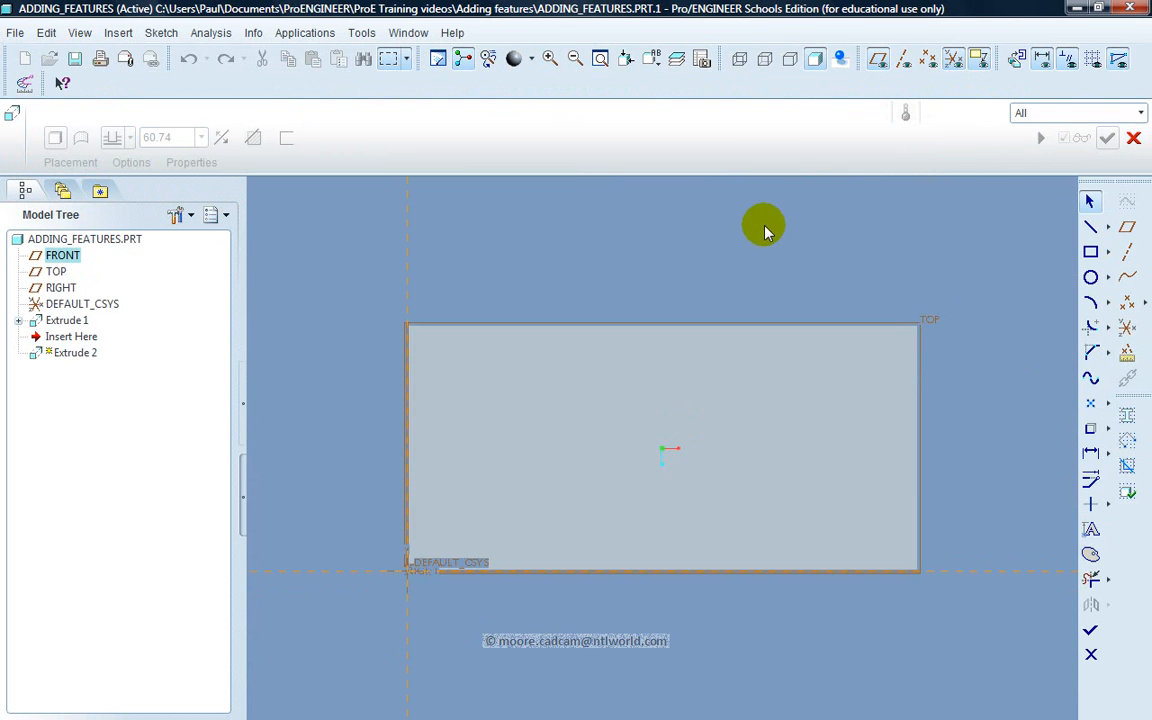
Sketch two equal circles about 35 in diameter, level with each other near opposite ends of the block's top face.
click(1091, 278)
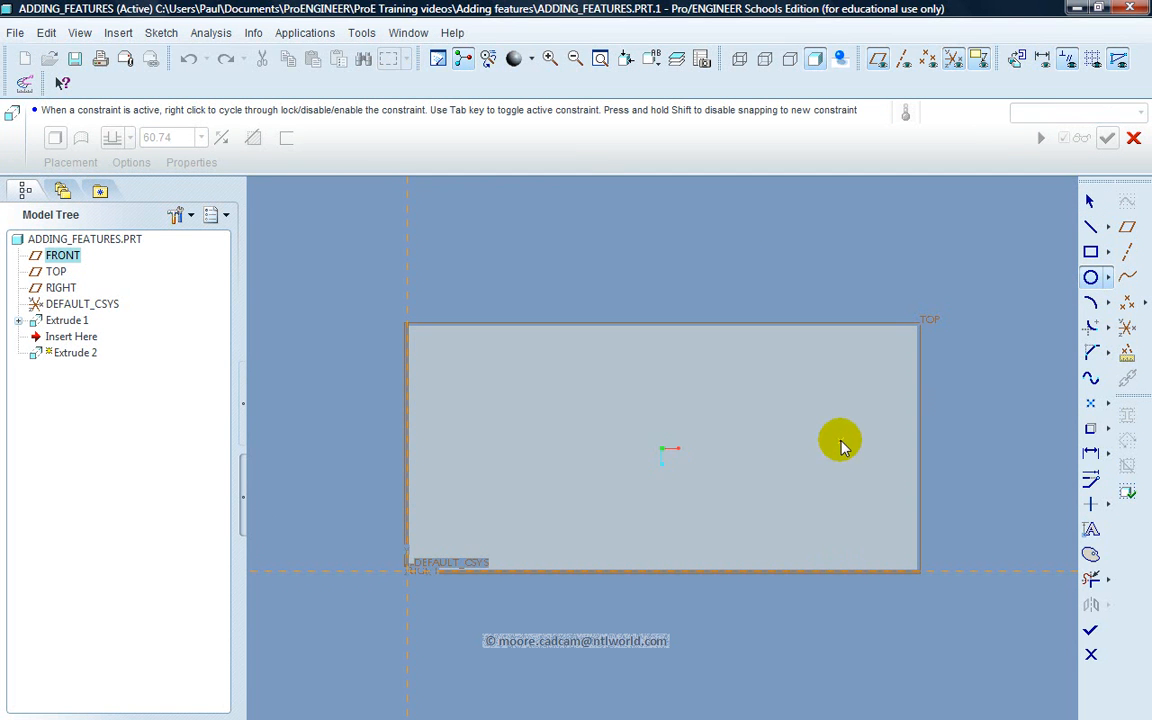
click(840, 445)
click(855, 405)
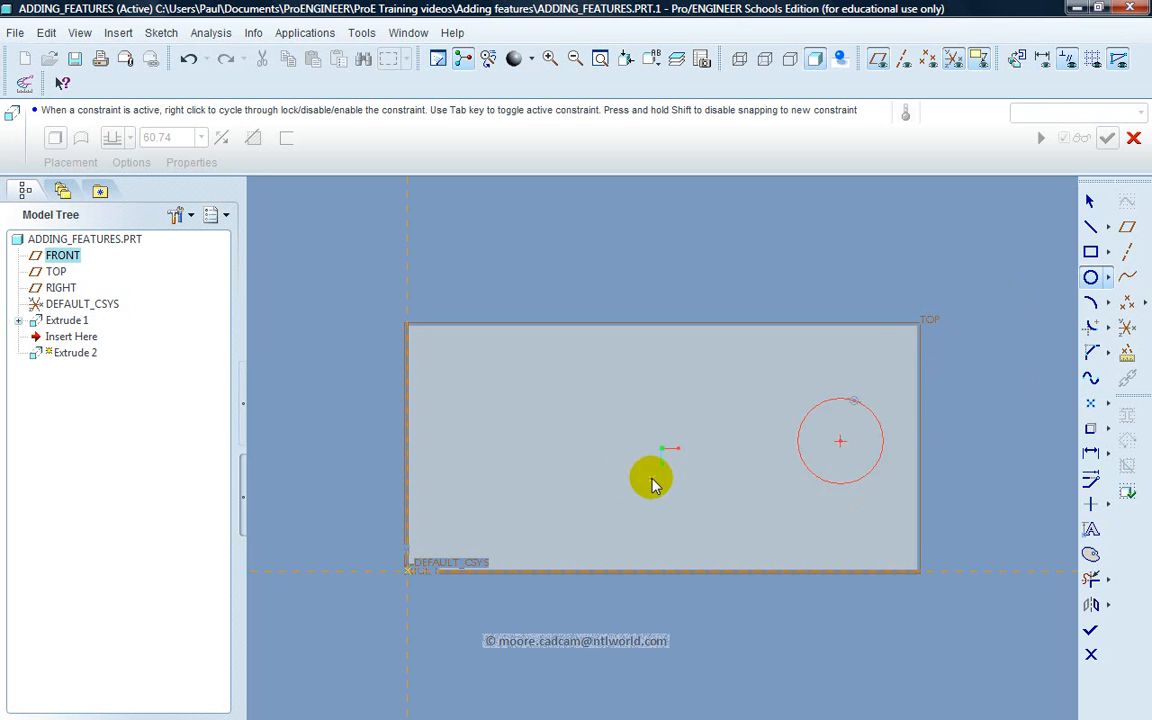
click(502, 440)
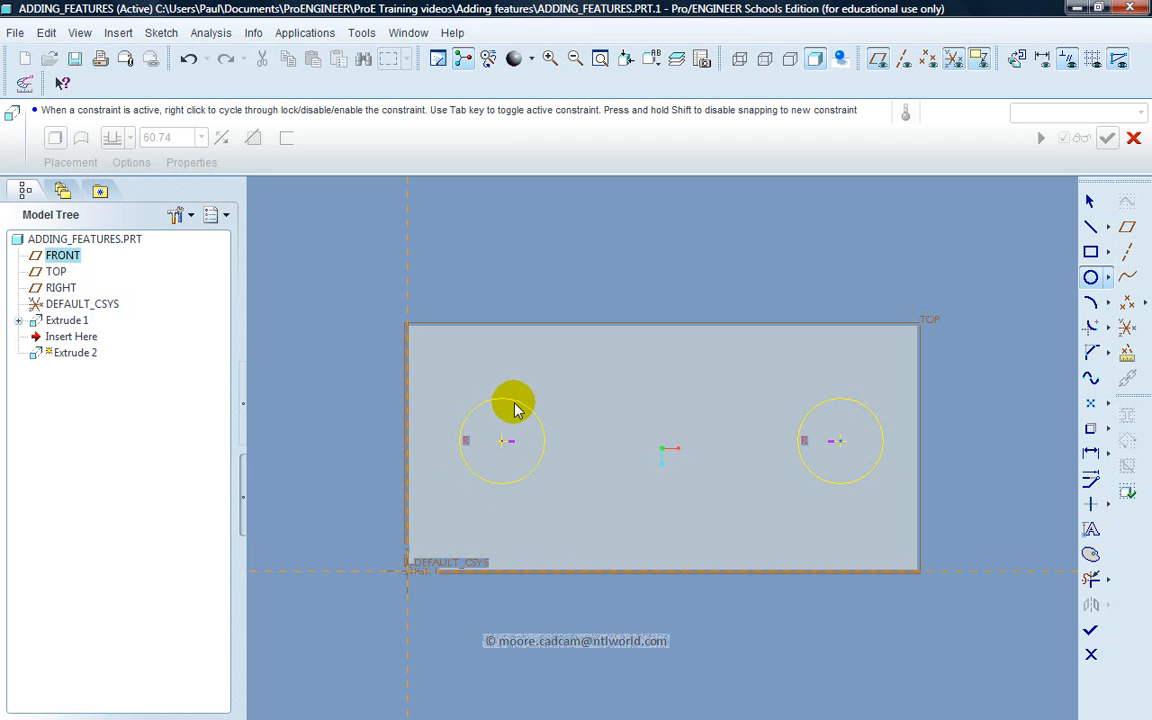
click(515, 409)
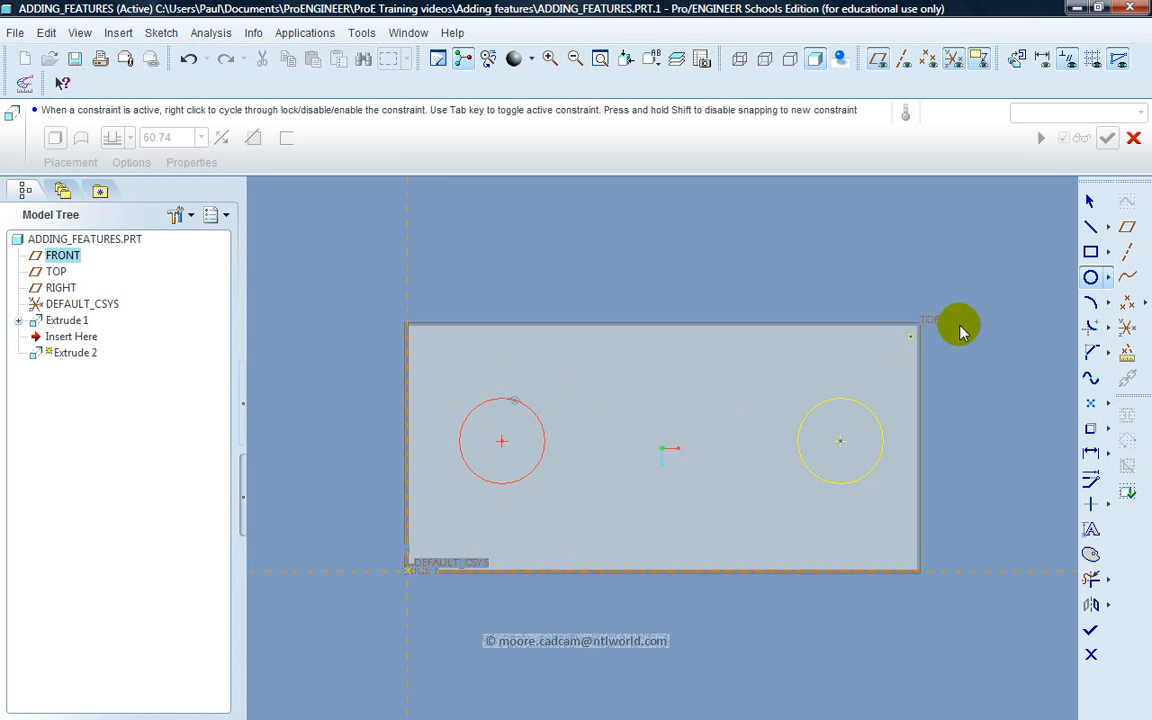
Sketch an upright rectangle about 41 wide and 67 high between the two circles.
click(1090, 251)
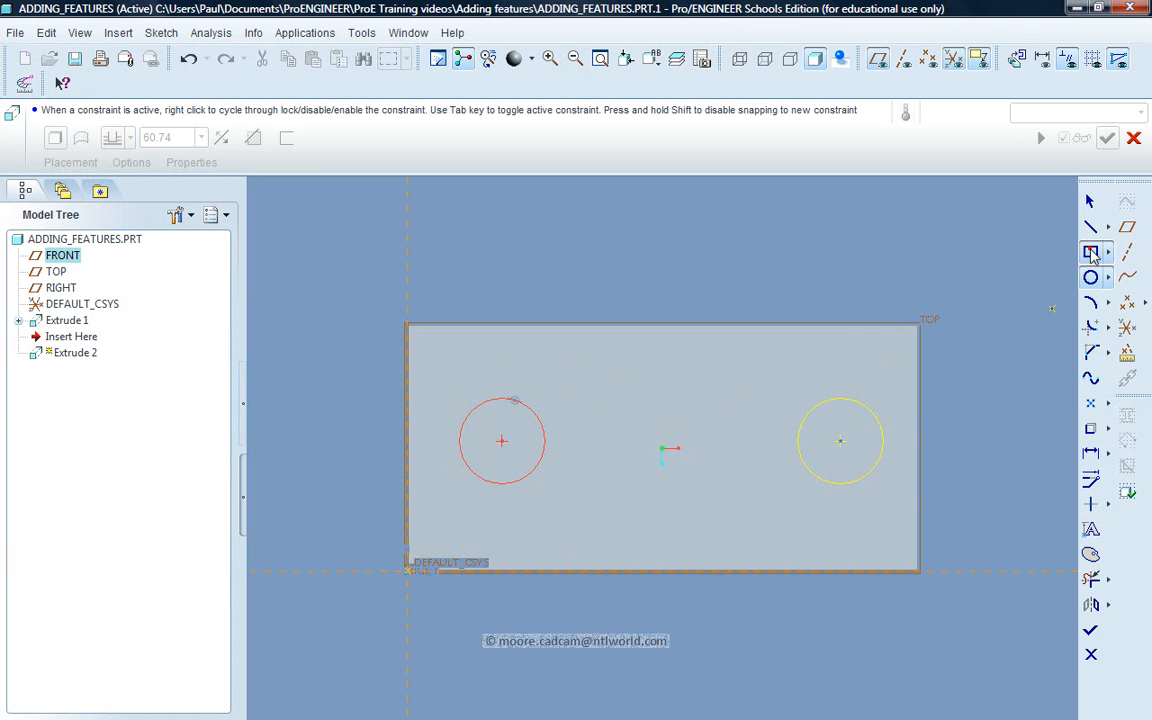
drag(605, 358, 617, 366)
click(715, 525)
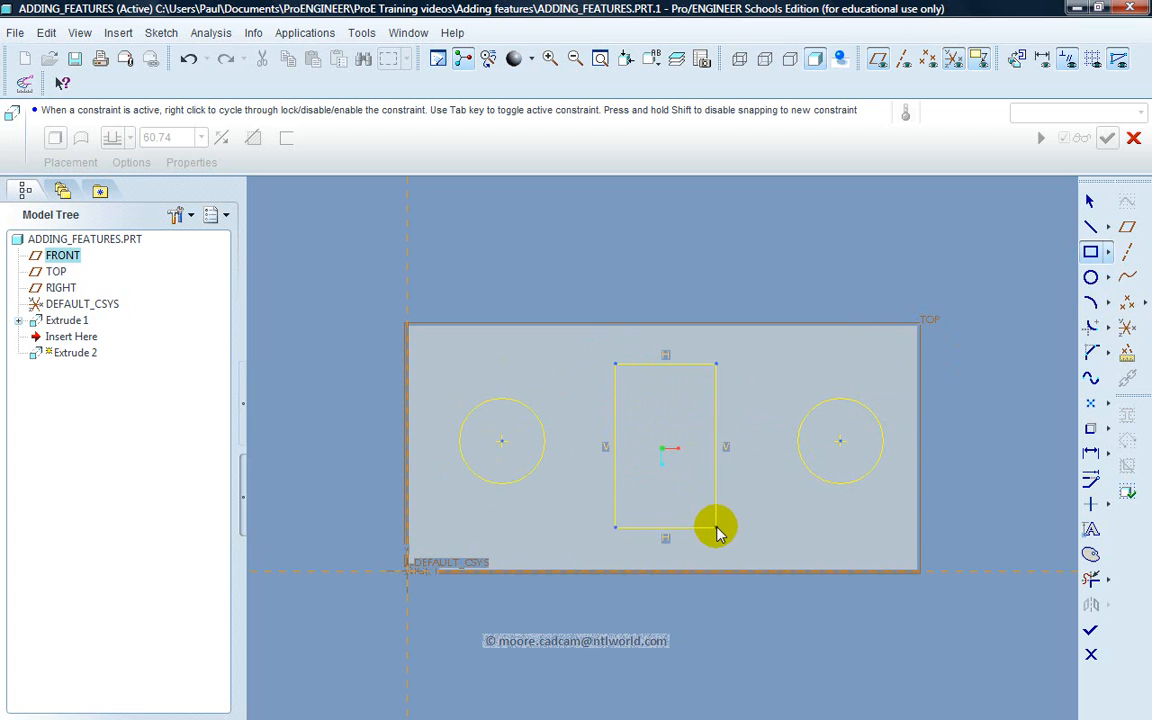
drag(719, 533, 715, 532)
drag(731, 442, 742, 412)
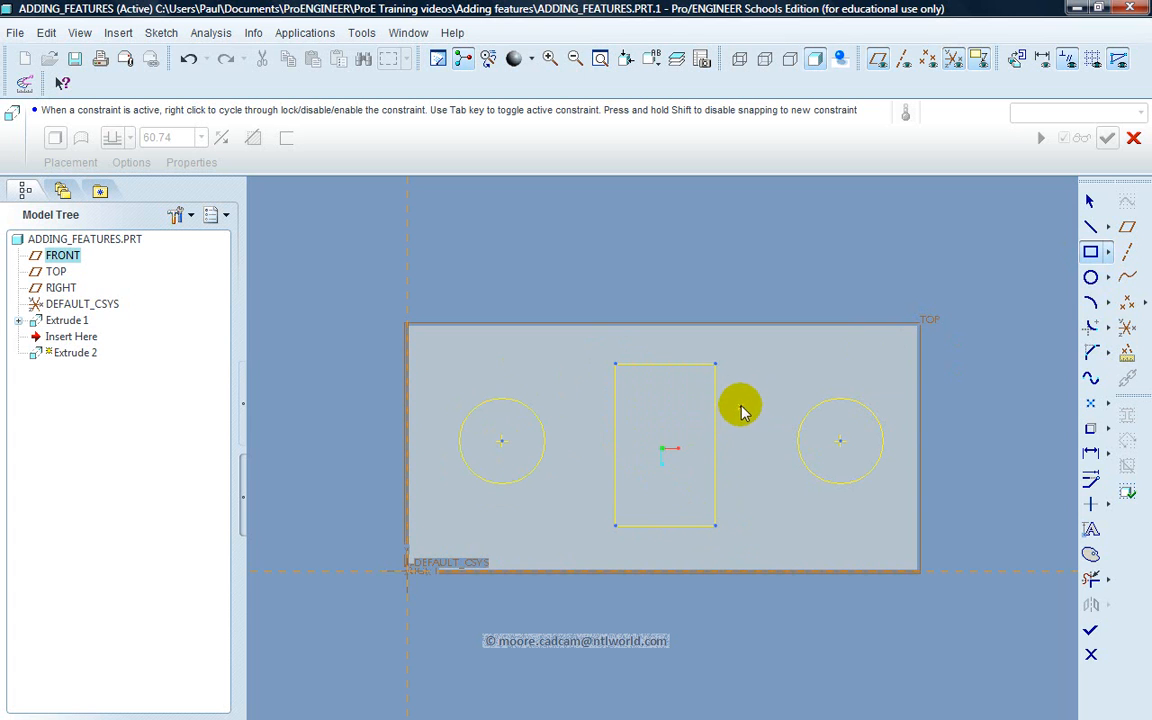
Set the rectangle's width to 50.
click(1090, 203)
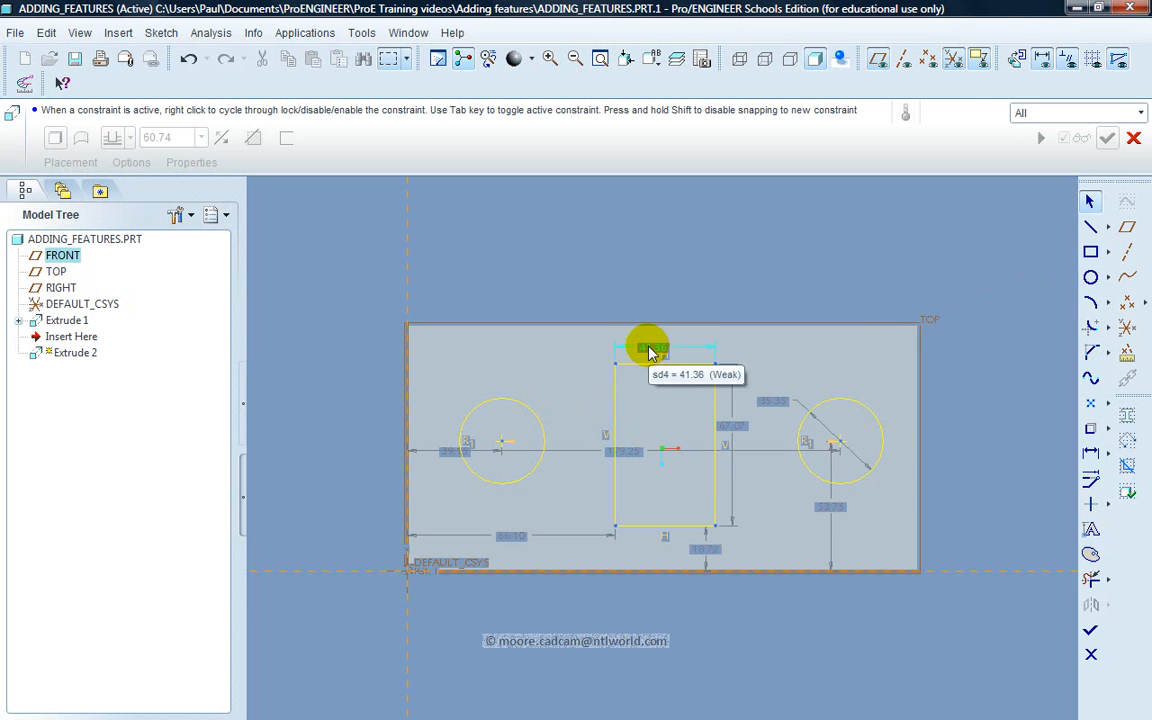
double_click(651, 350)
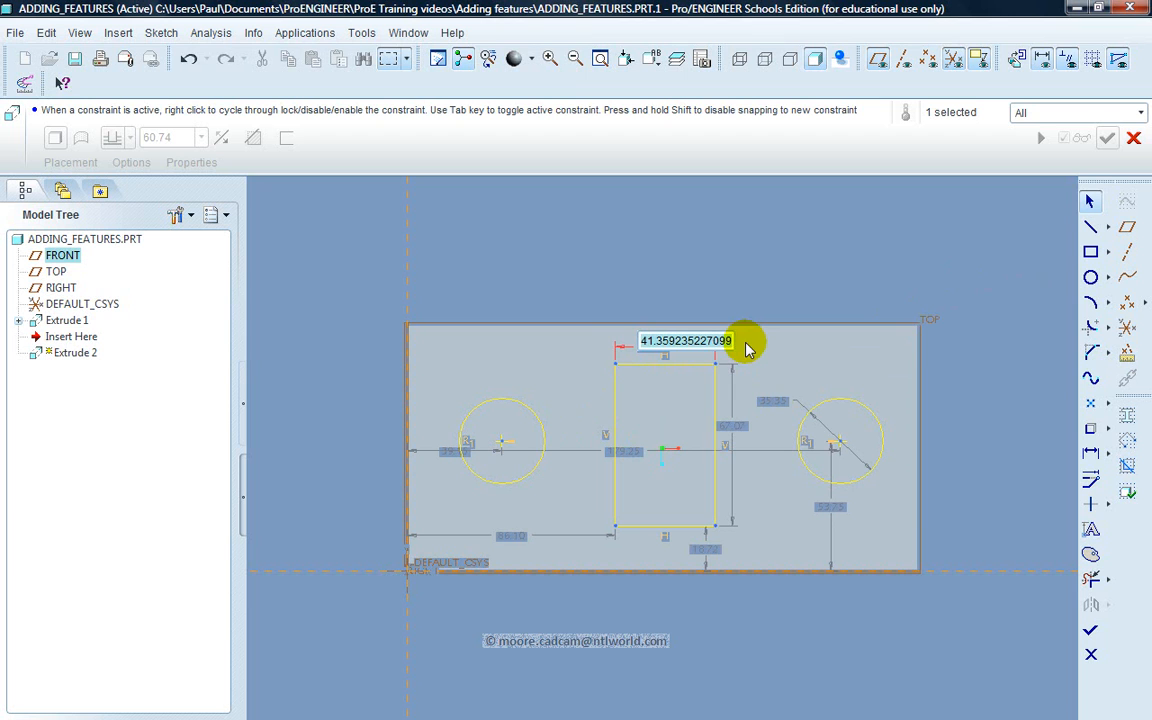
text(50)
key(Return)
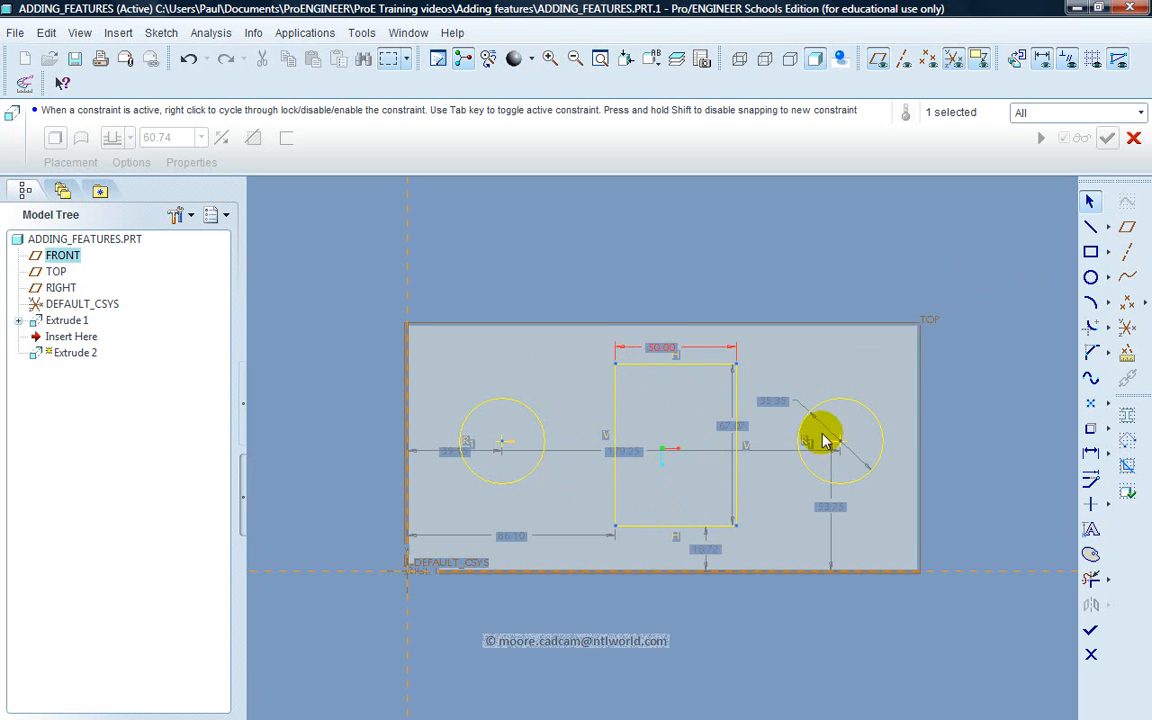
Set the diameter of the equal circles to 45 and finish the sketch.
double_click(773, 405)
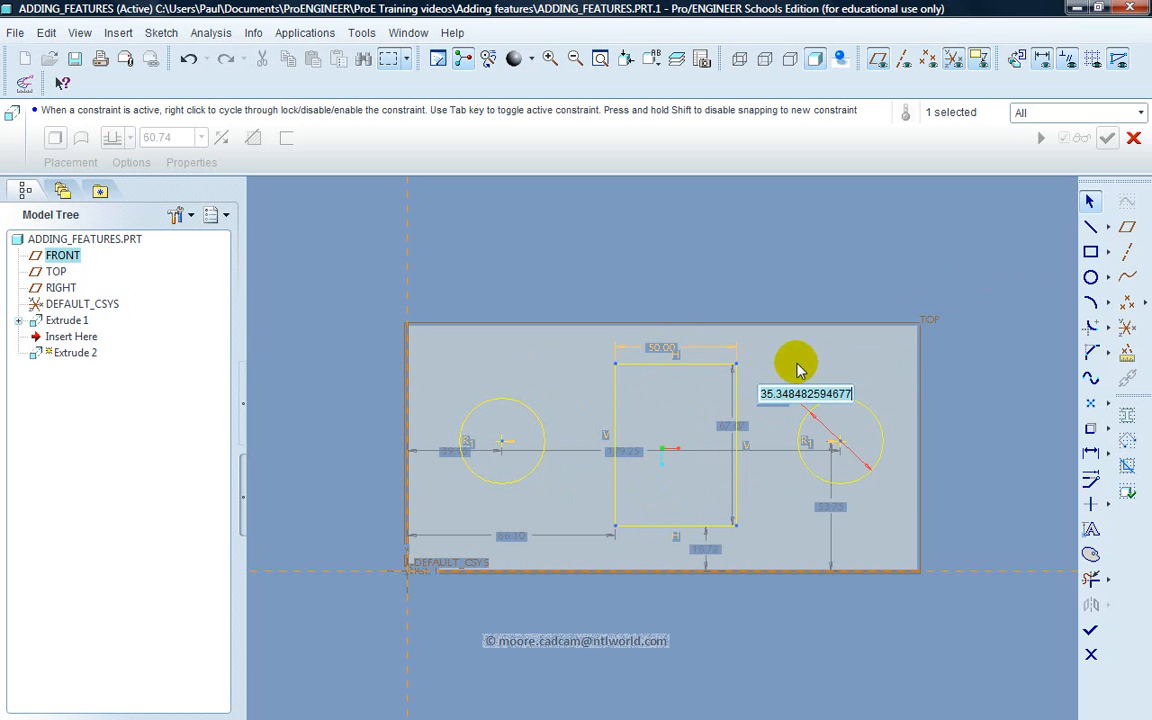
text(45)
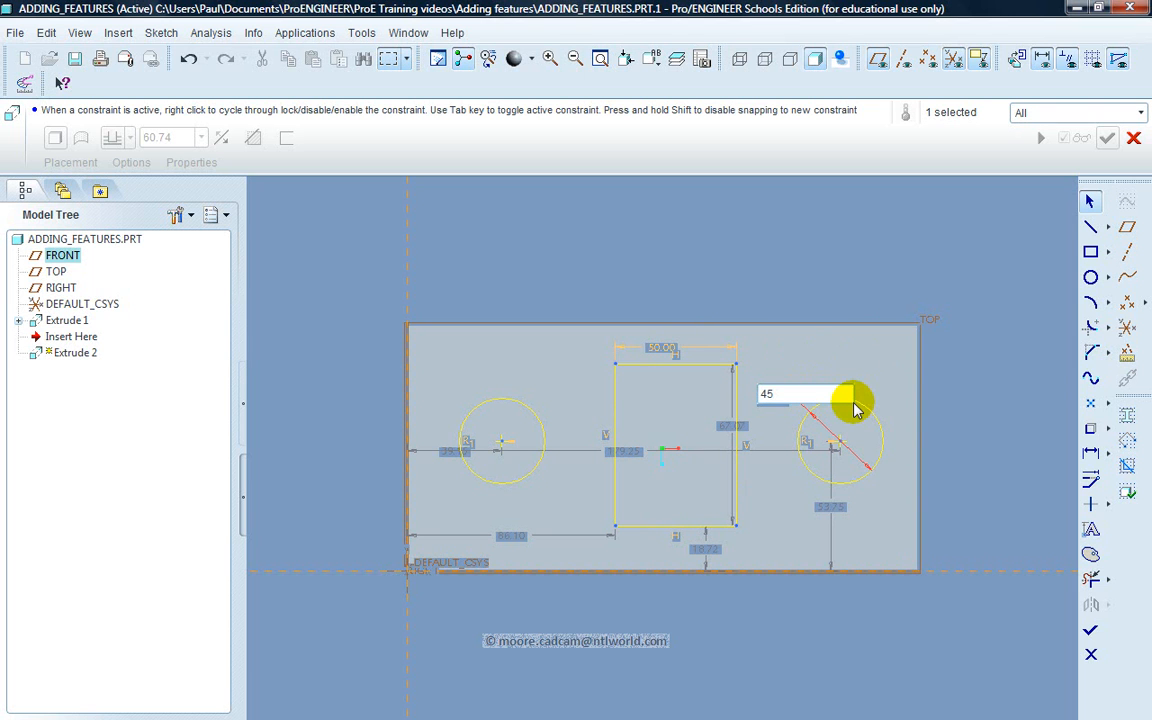
click(853, 403)
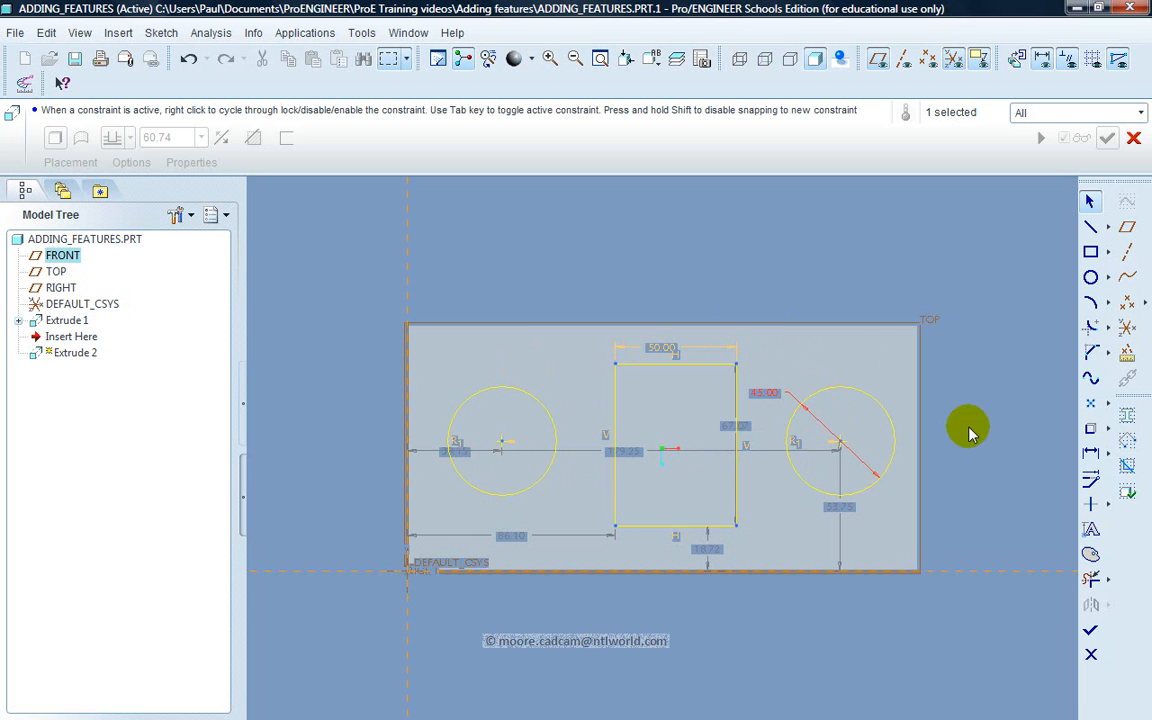
click(1090, 632)
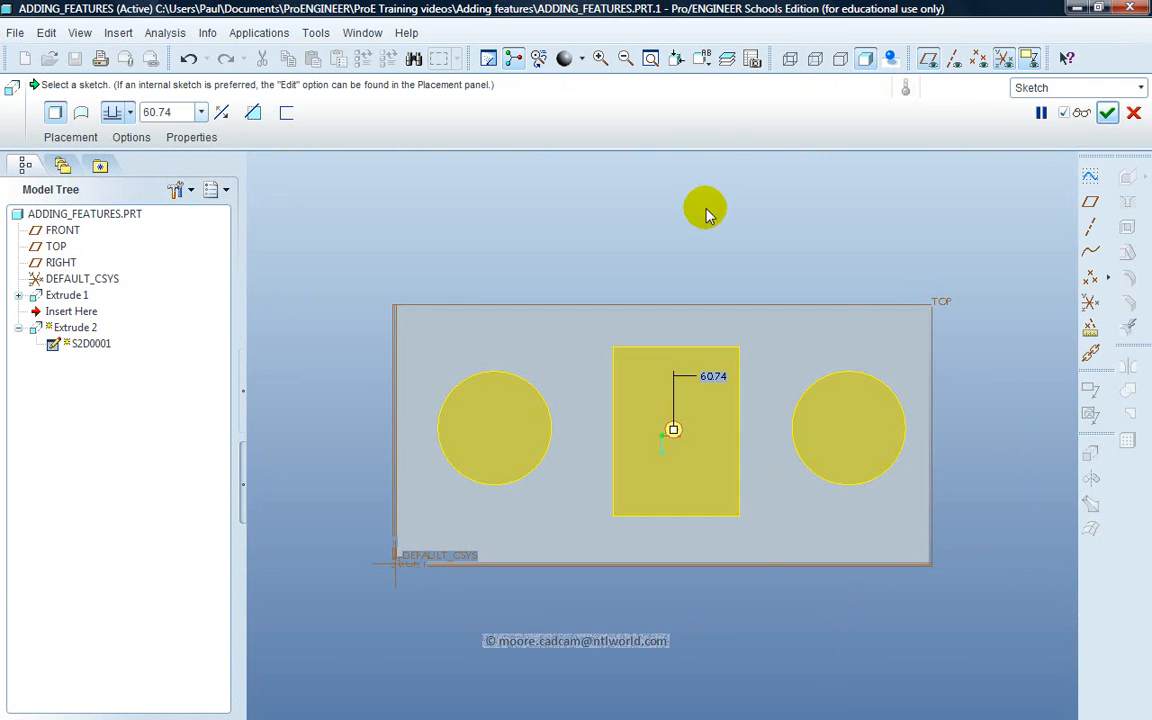
Show the part in the TRIMETRIC view and reduce the extrusion depth to 30.
click(701, 58)
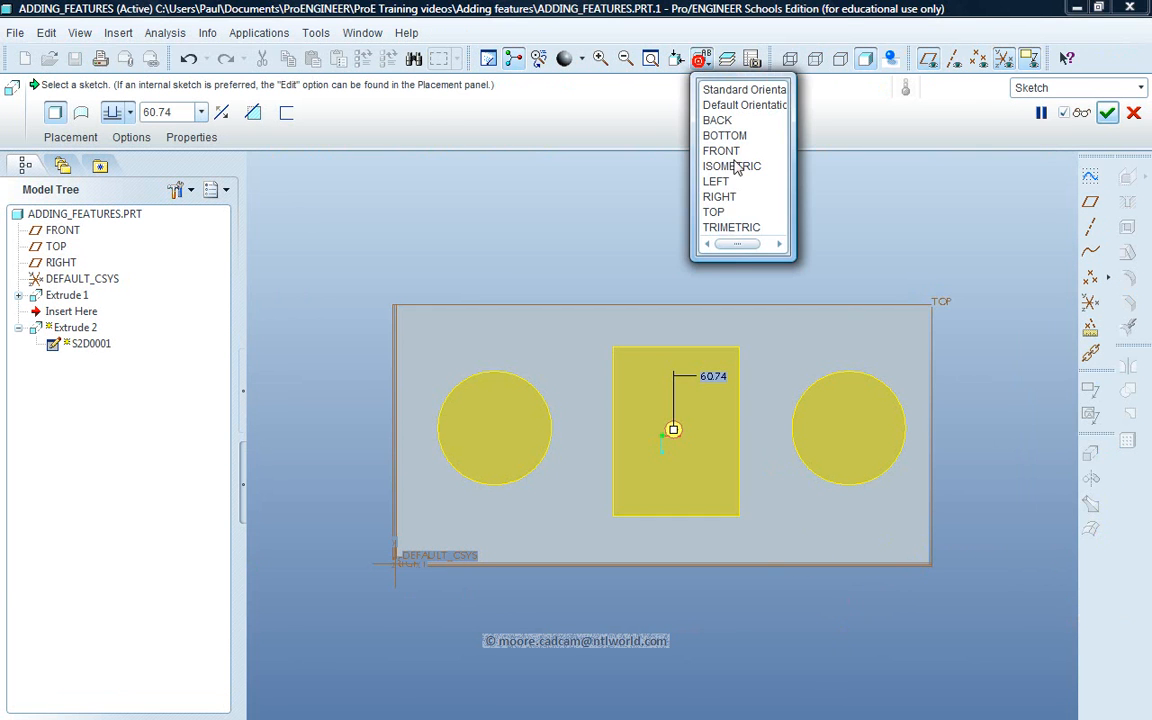
click(727, 232)
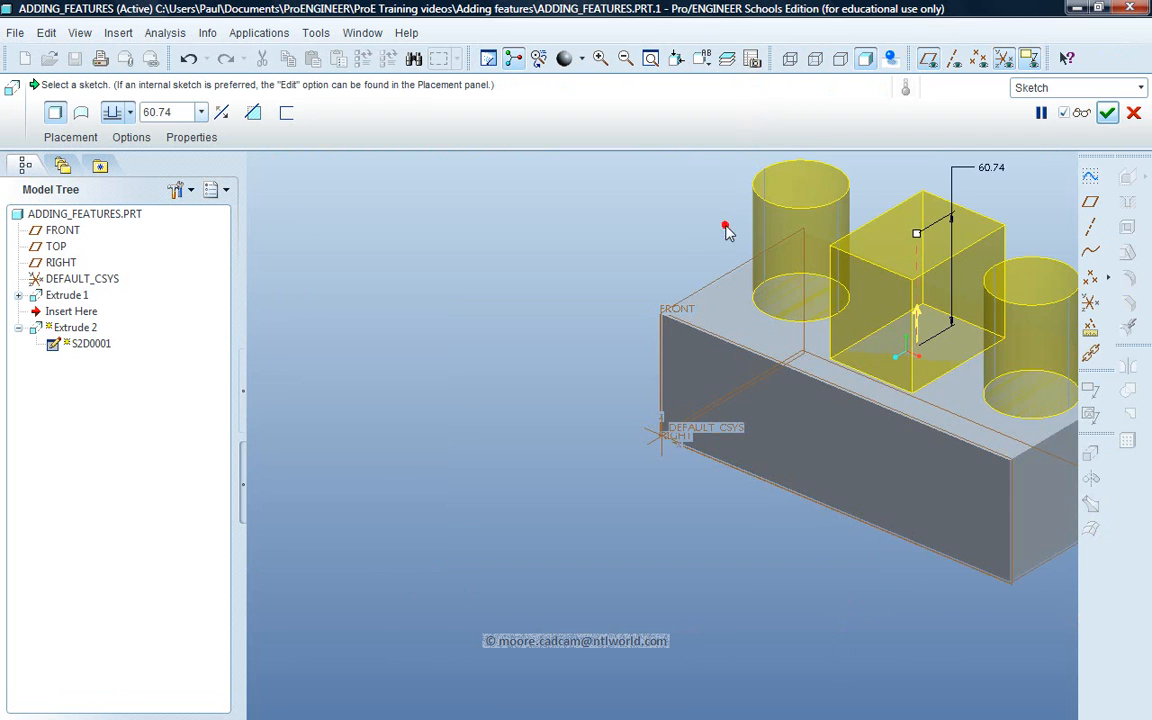
click(650, 58)
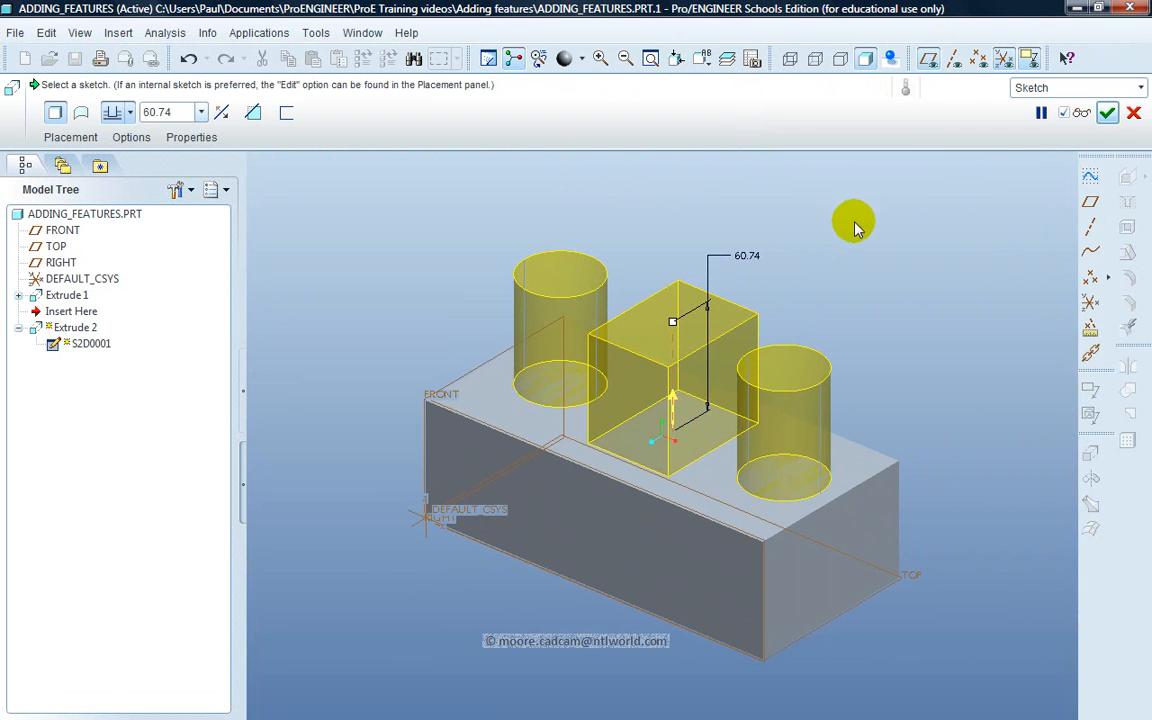
drag(675, 324, 667, 384)
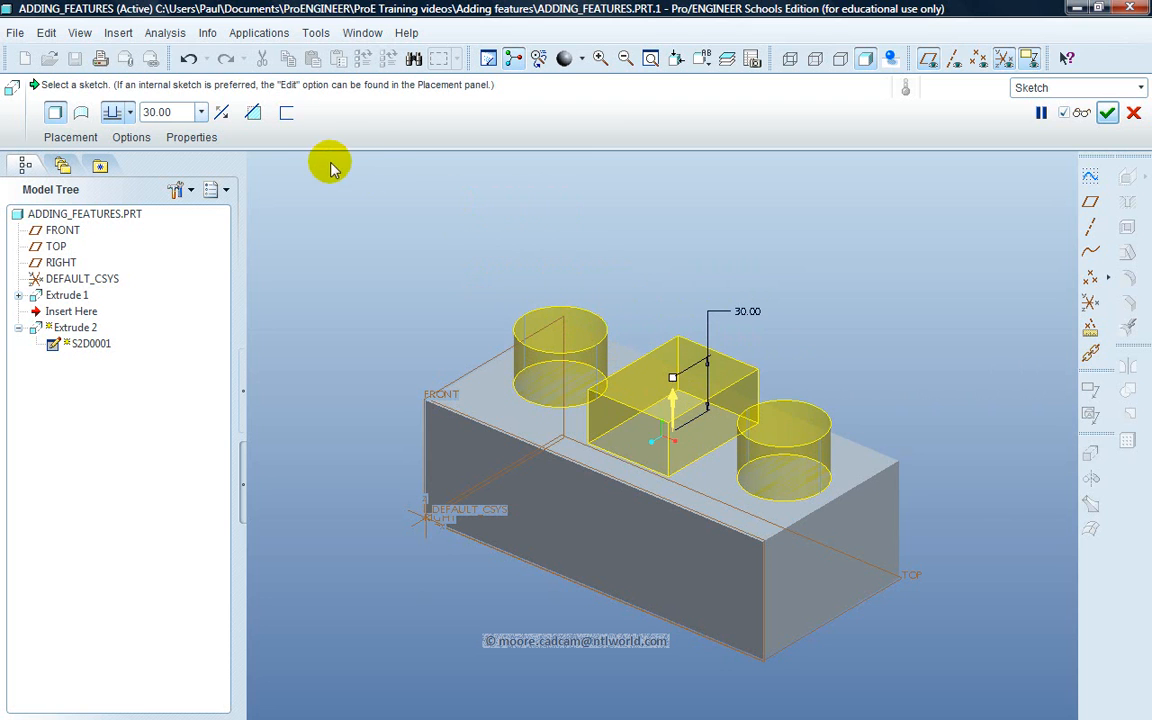
Turn the extrusion into a thin-walled feature by thickening the sketch with a wall thickness of 3.
click(285, 115)
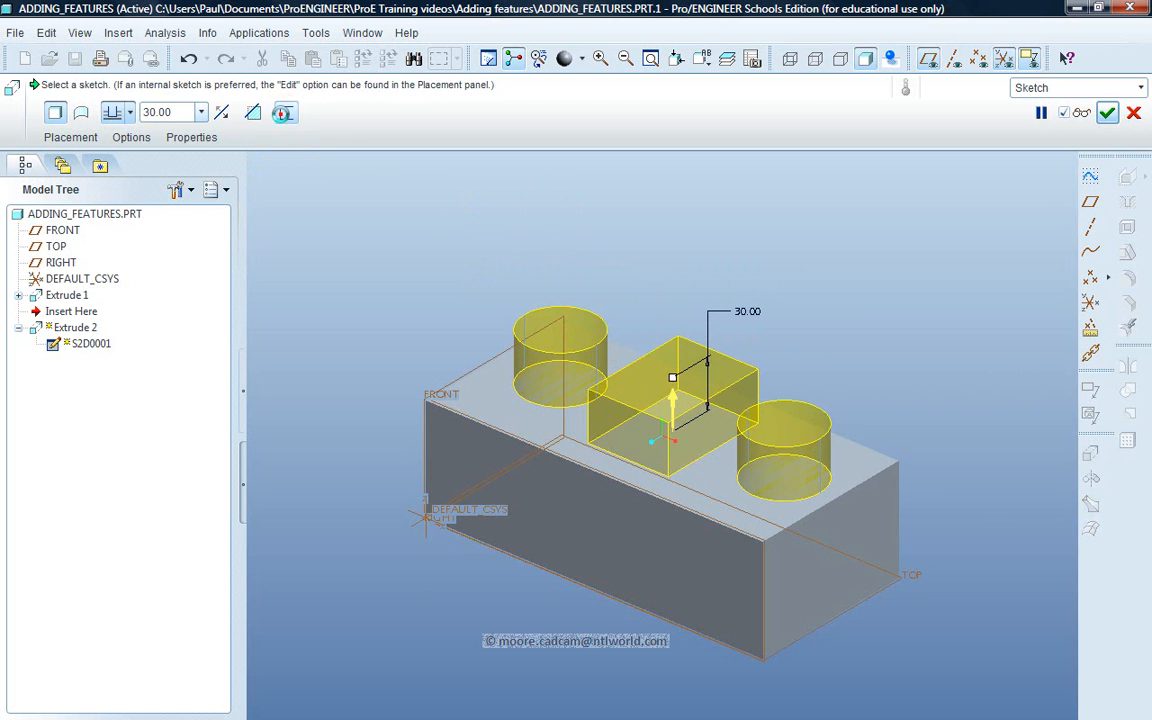
mouse_move(675, 253)
middle_down()
mouse_move(671, 279)
mouse_move(674, 251)
mouse_move(676, 265)
middle_up()
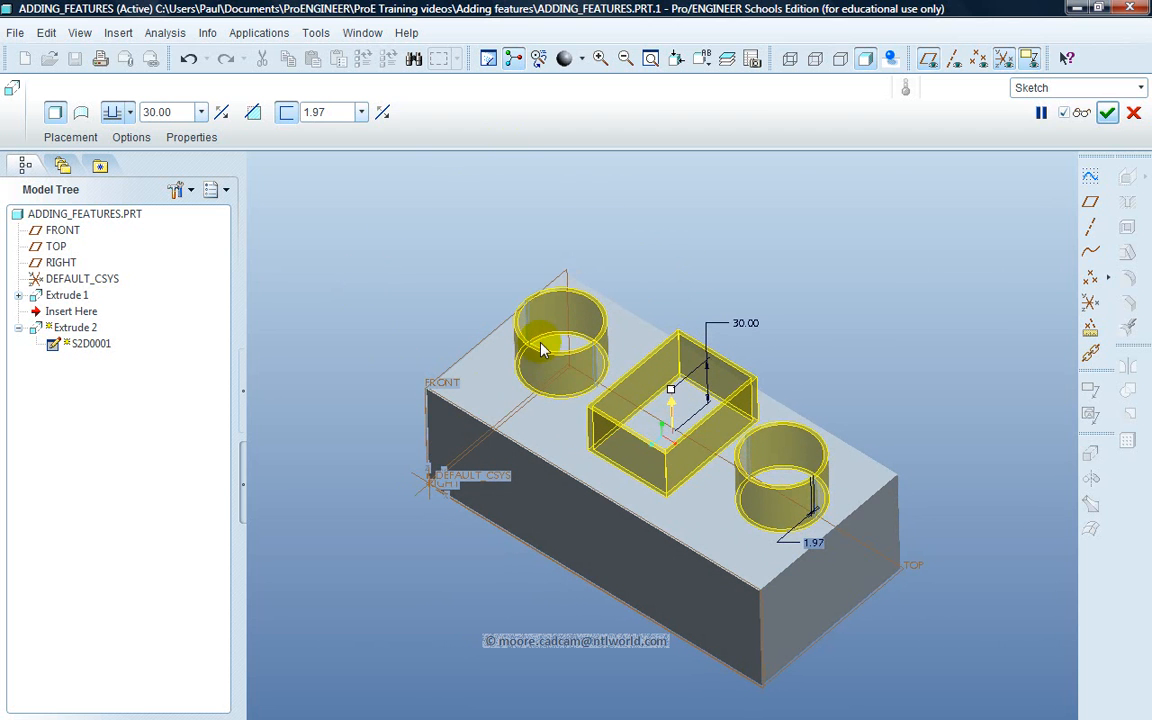
double_click(322, 112)
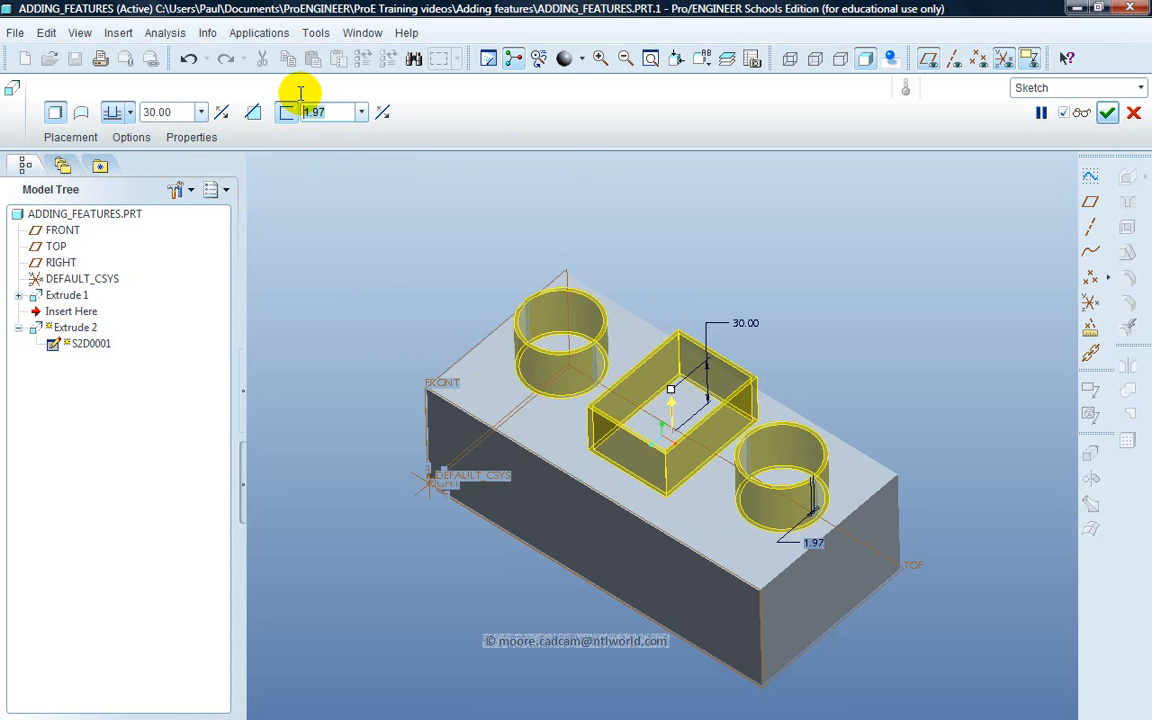
text(3)
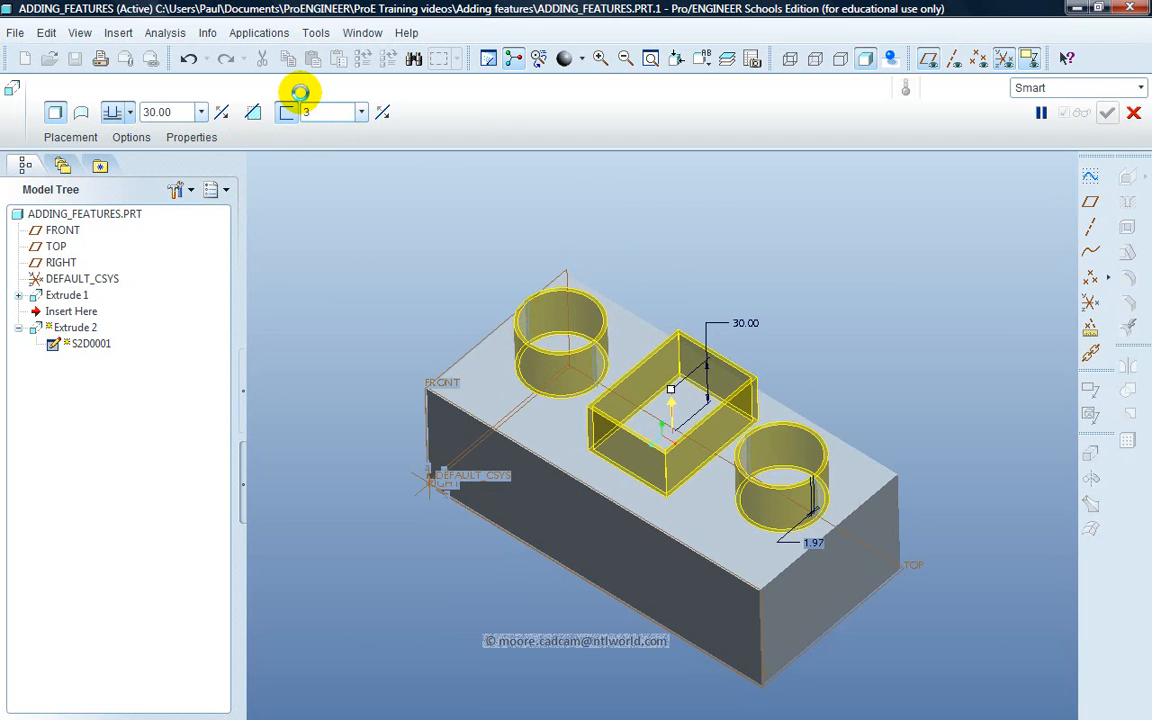
key(Return)
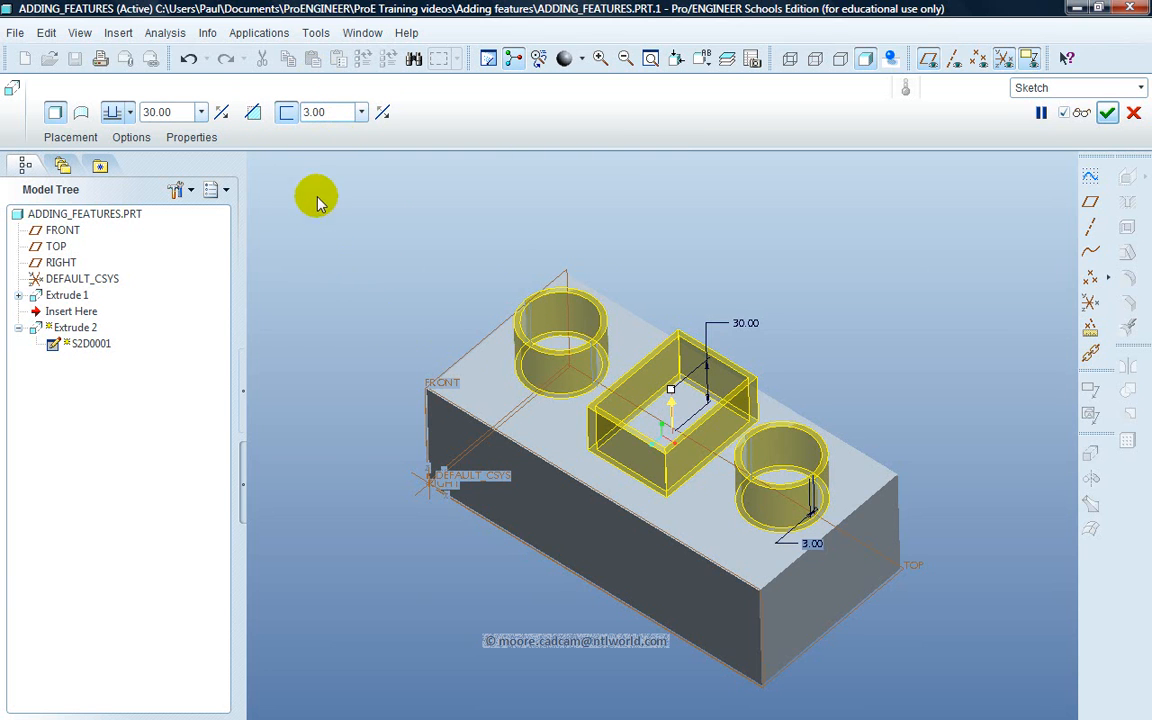
Change the side of the sketch on which the wall thickness is added, preview the extrusion and complete it.
click(383, 116)
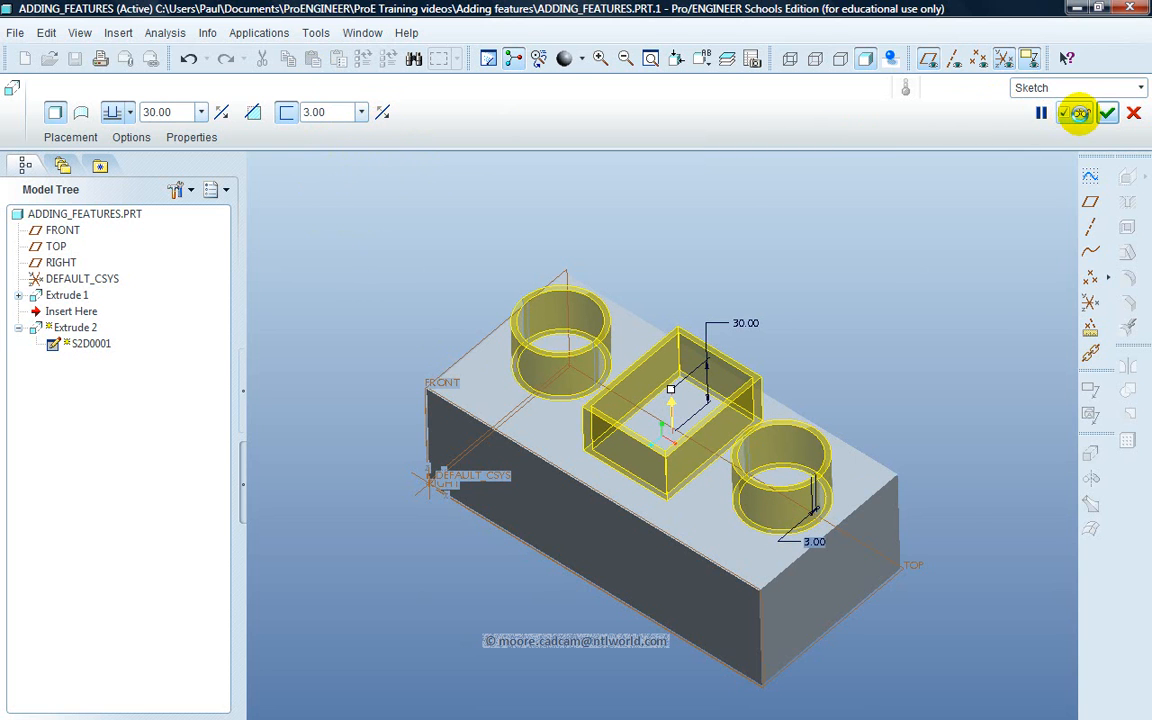
click(1080, 114)
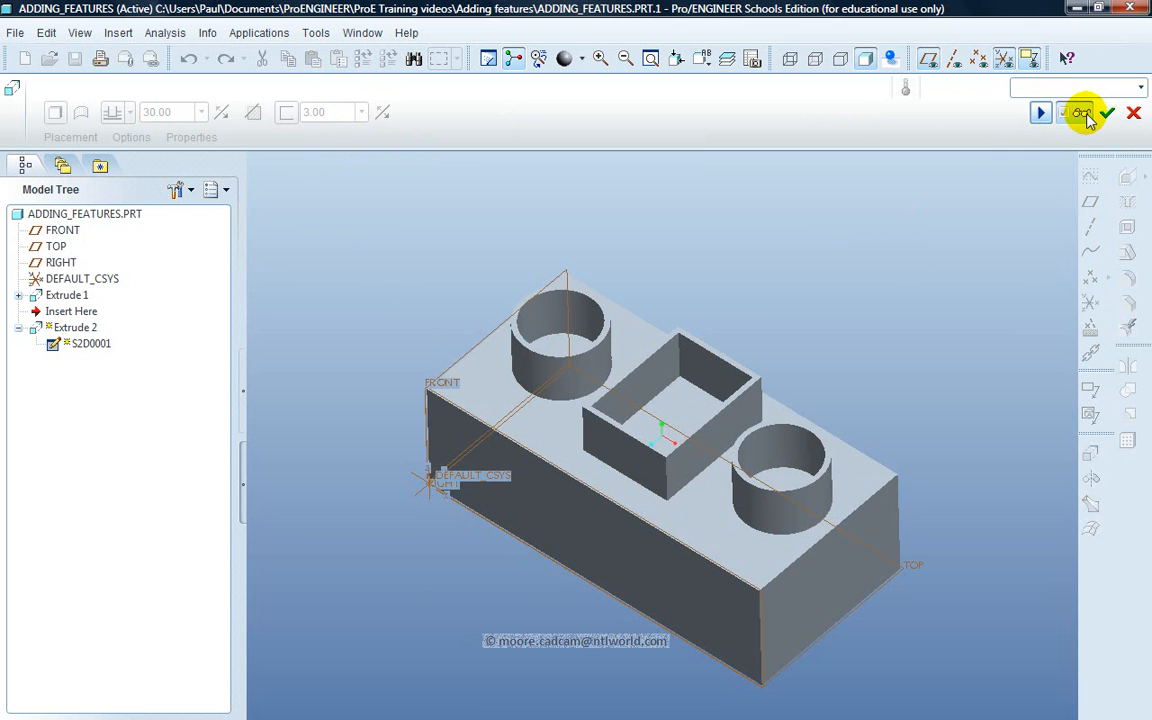
click(1084, 114)
click(1107, 114)
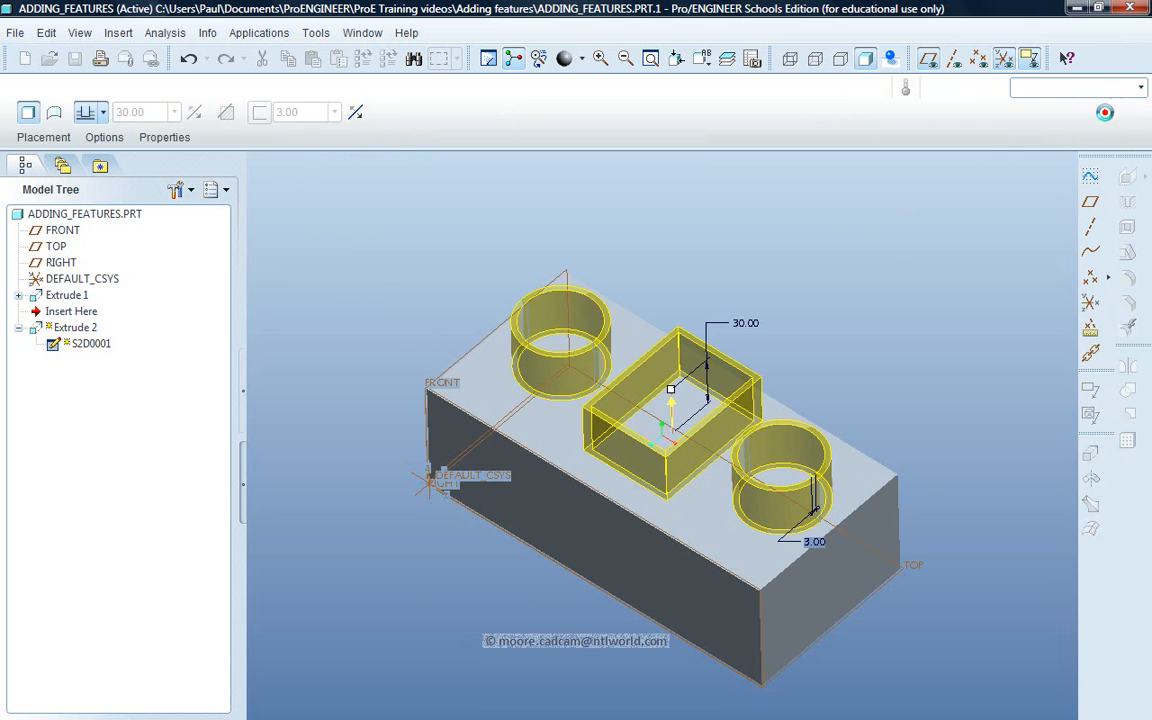
Try to shell the part with the block's long front face removed and a thickness of 3, previewing the result.
click(752, 264)
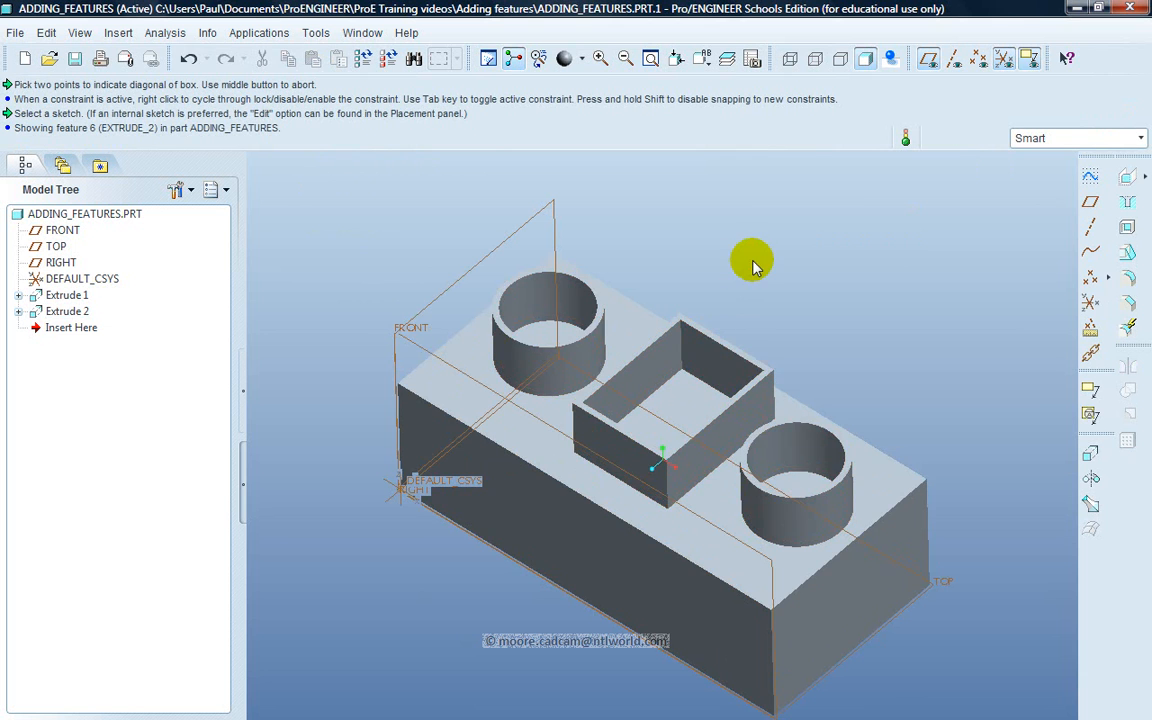
mouse_move(753, 264)
middle_down()
mouse_move(756, 239)
mouse_move(733, 257)
mouse_move(764, 242)
mouse_move(738, 234)
mouse_move(765, 255)
middle_up()
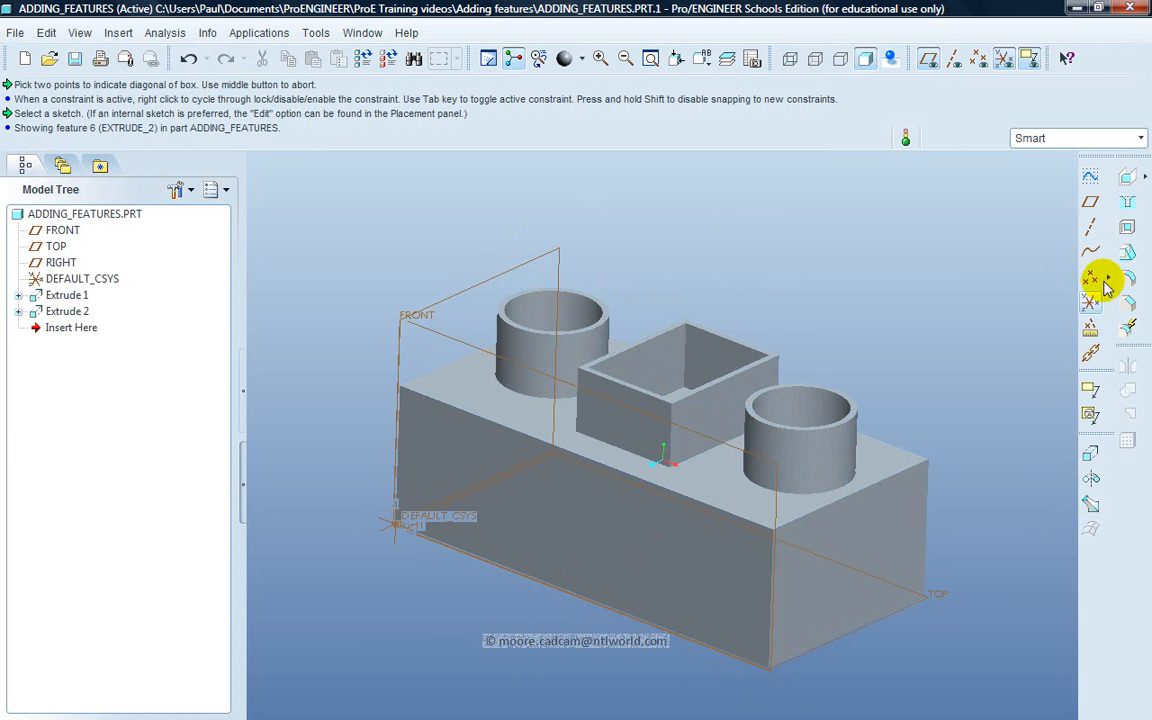
click(1128, 229)
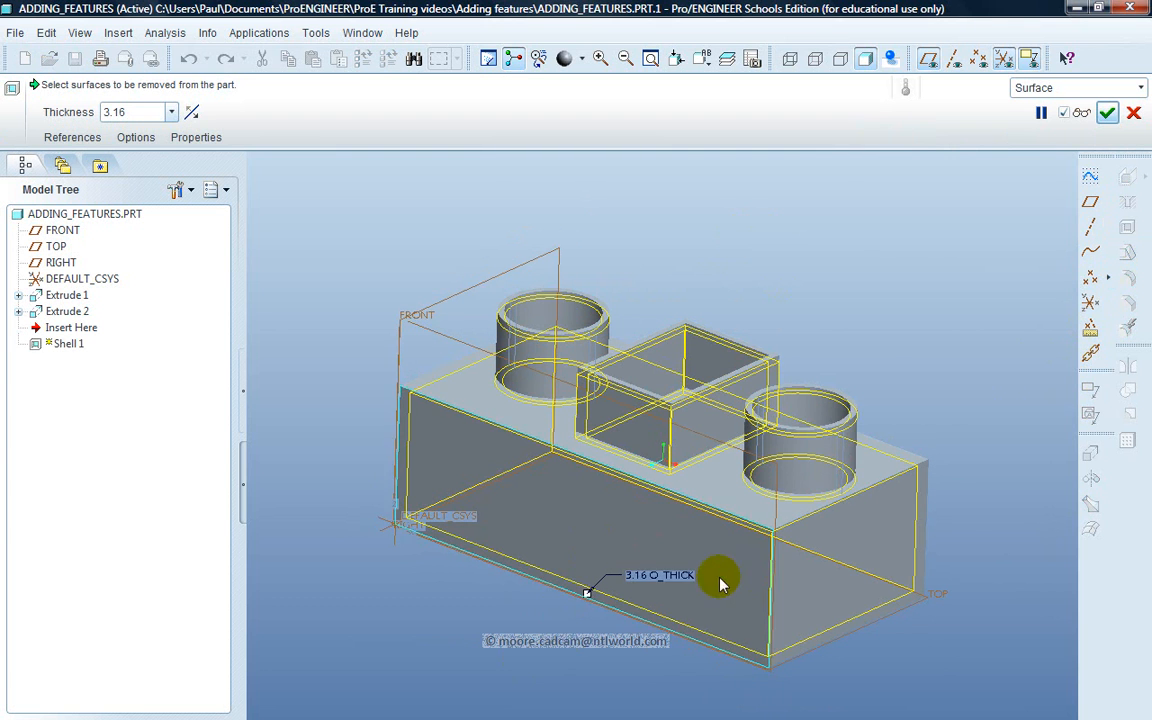
click(684, 529)
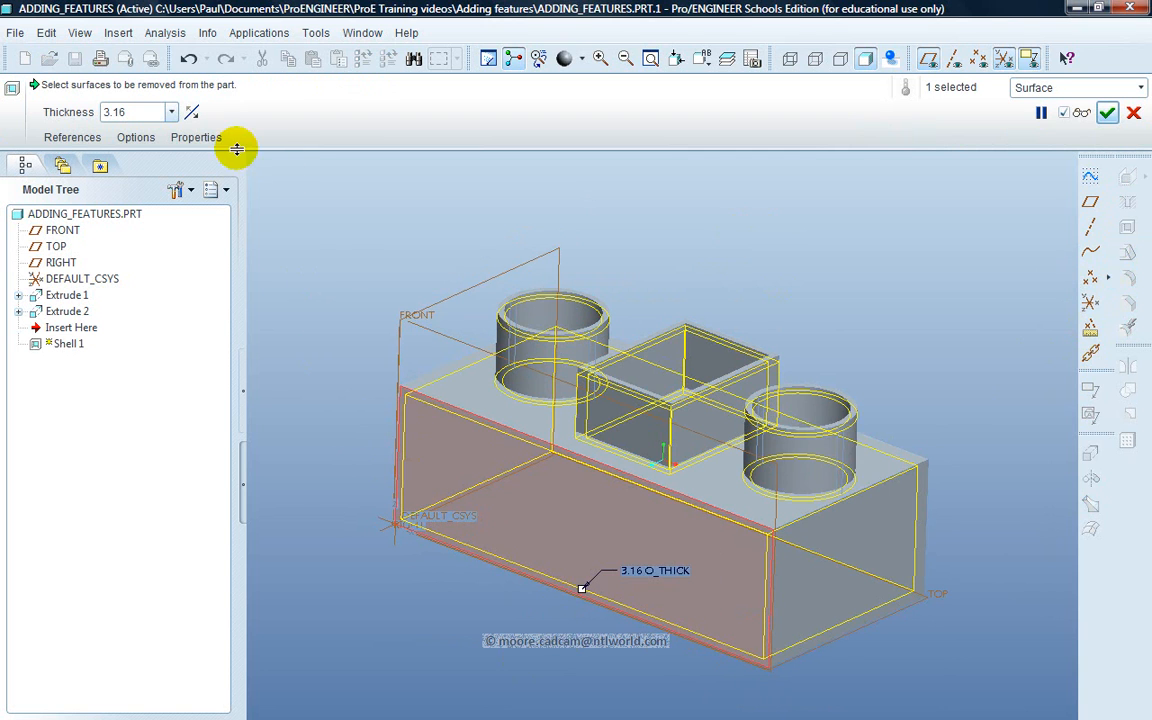
double_click(121, 111)
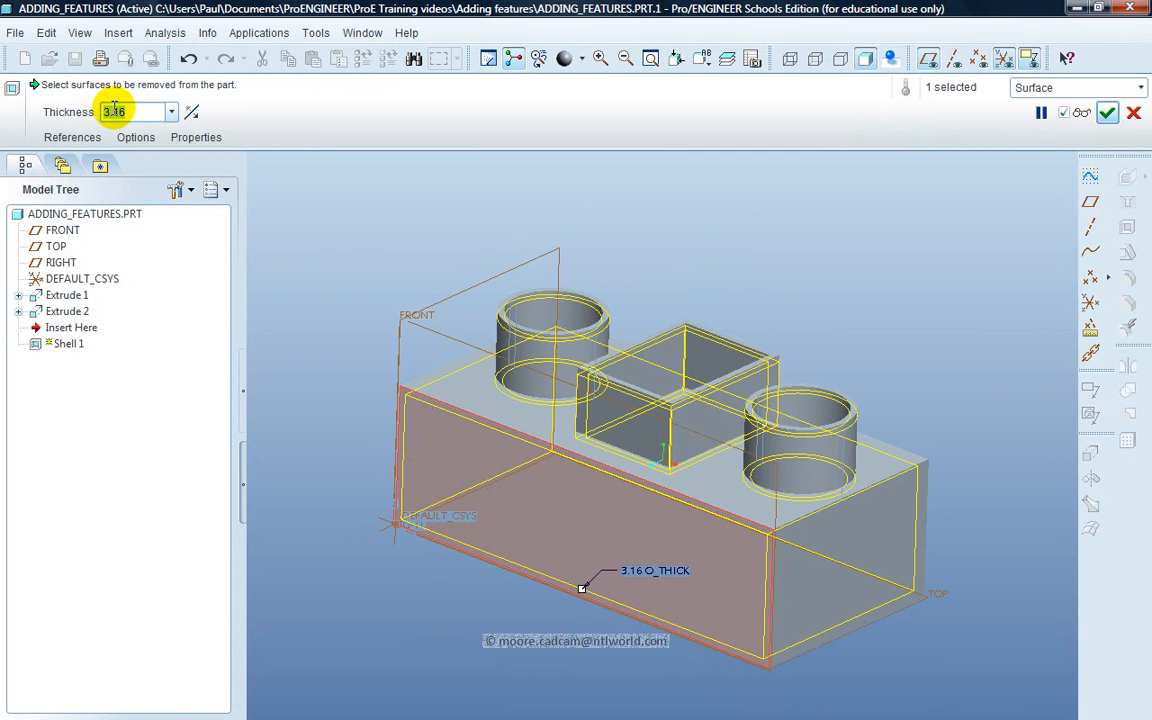
text(3)
key(Return)
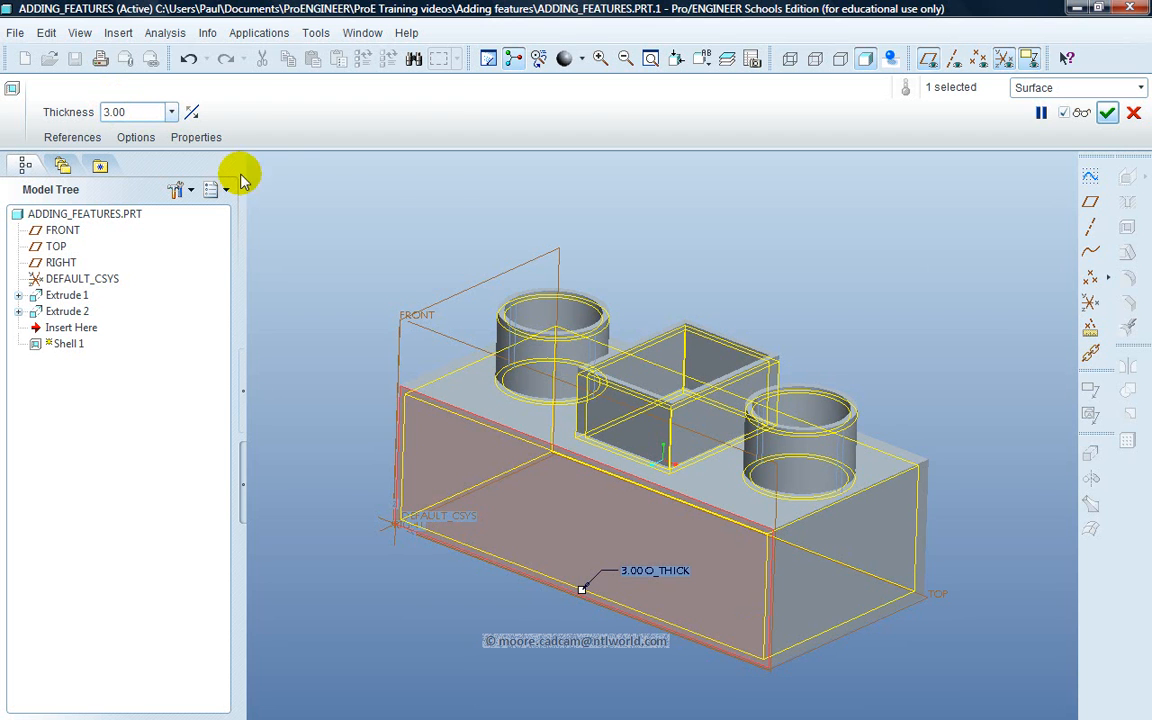
click(1078, 115)
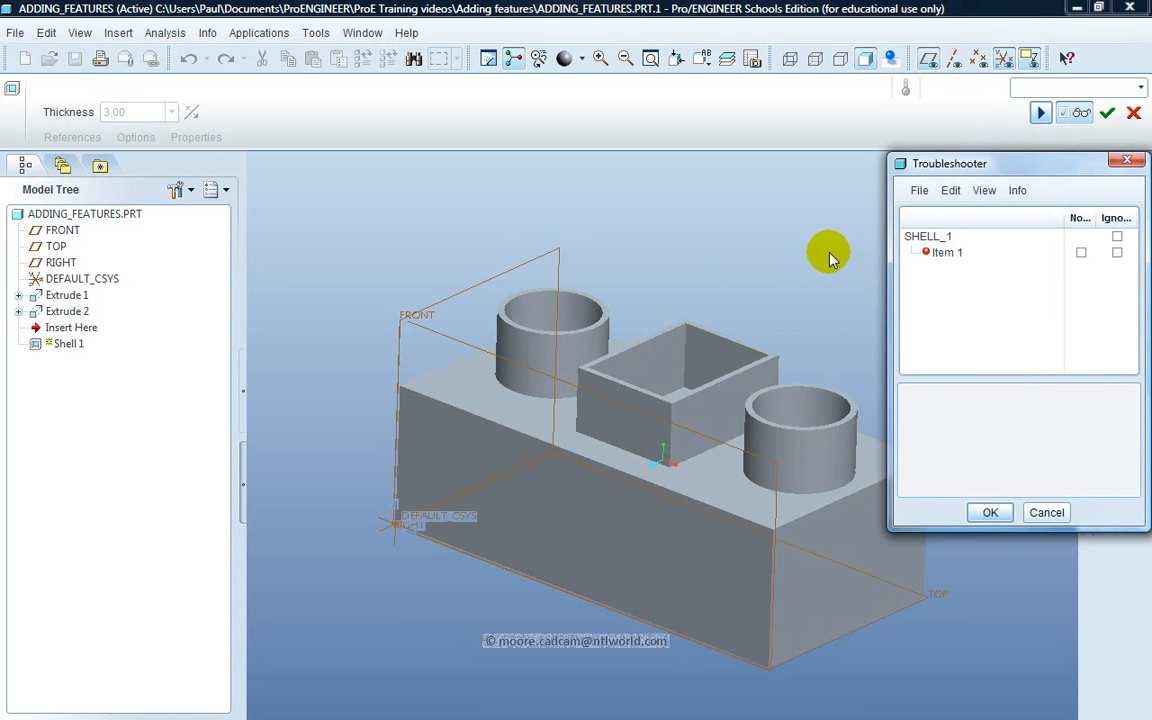
click(990, 513)
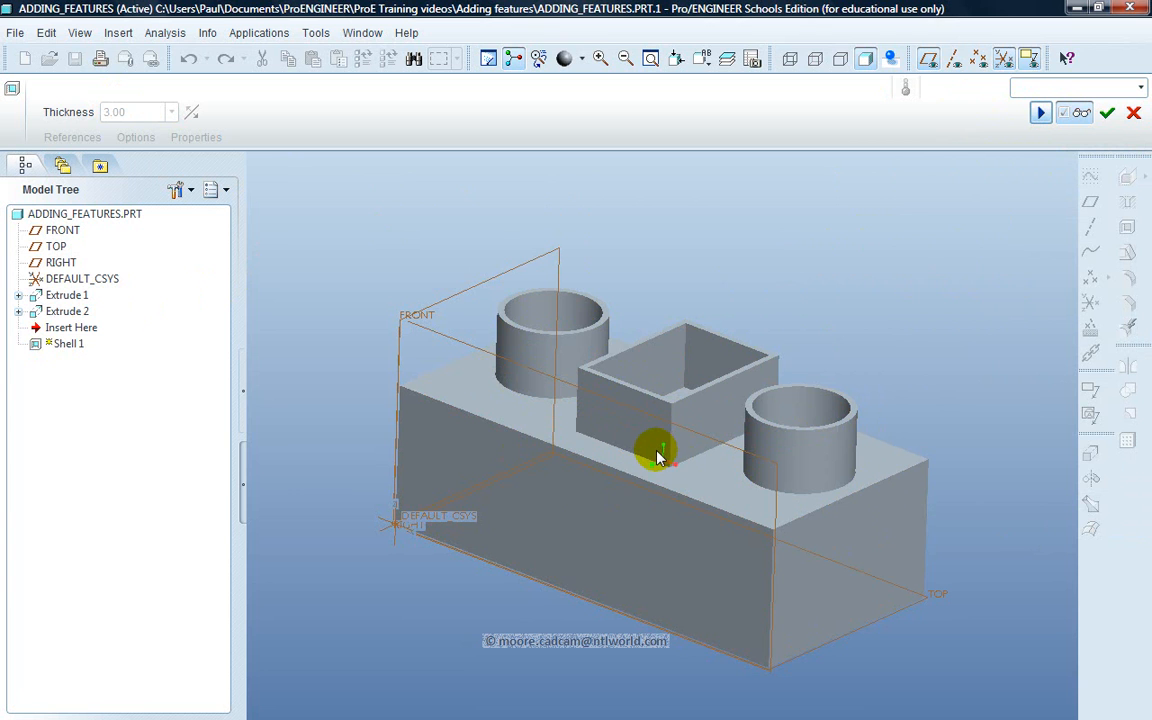
Reduce the shell thickness to 2 and preview the shell.
click(1072, 110)
double_click(123, 110)
double_click(138, 113)
text(2)
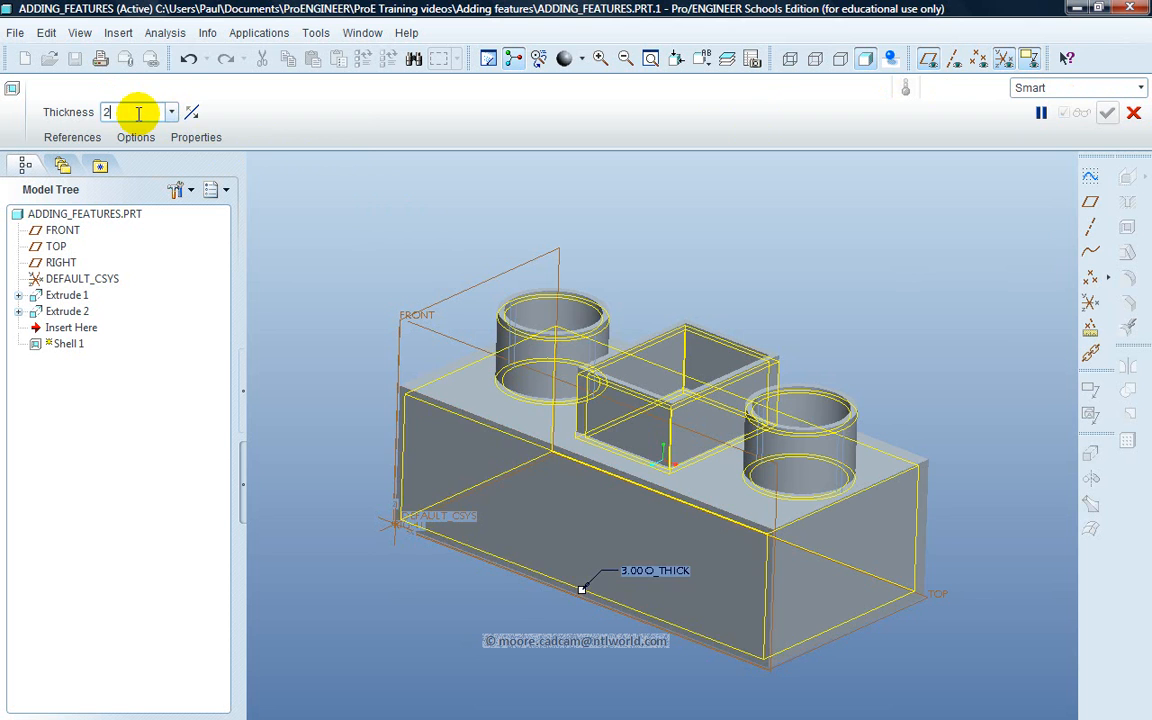
key(Return)
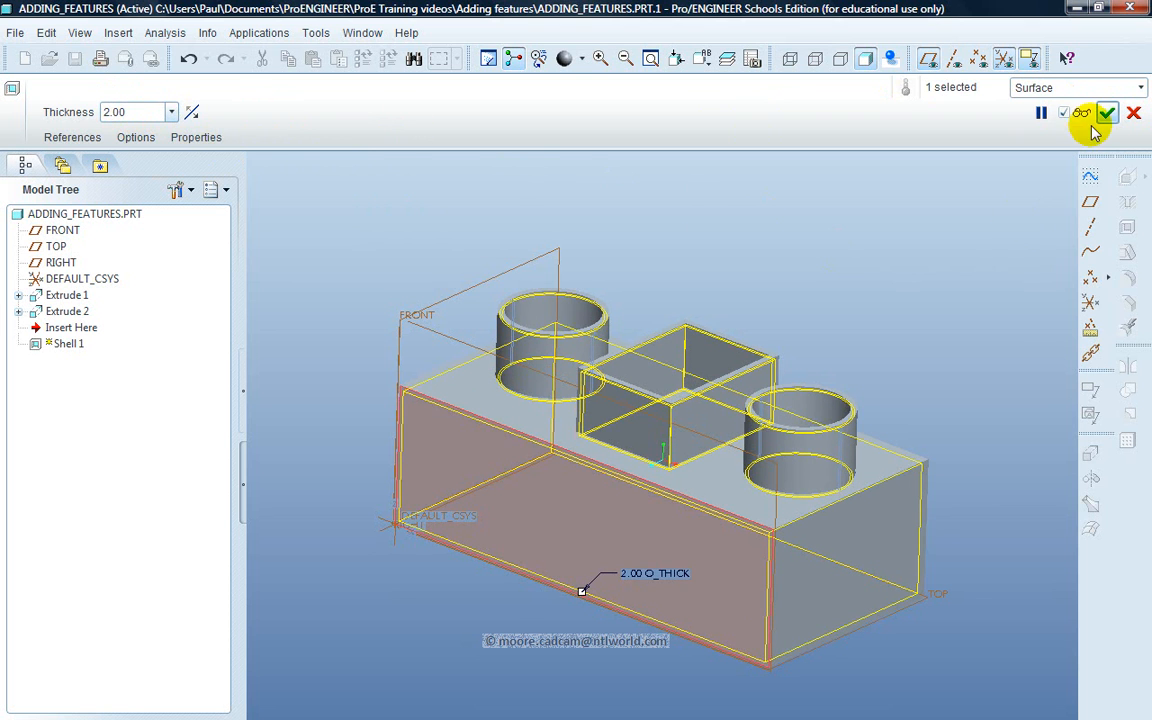
click(1041, 112)
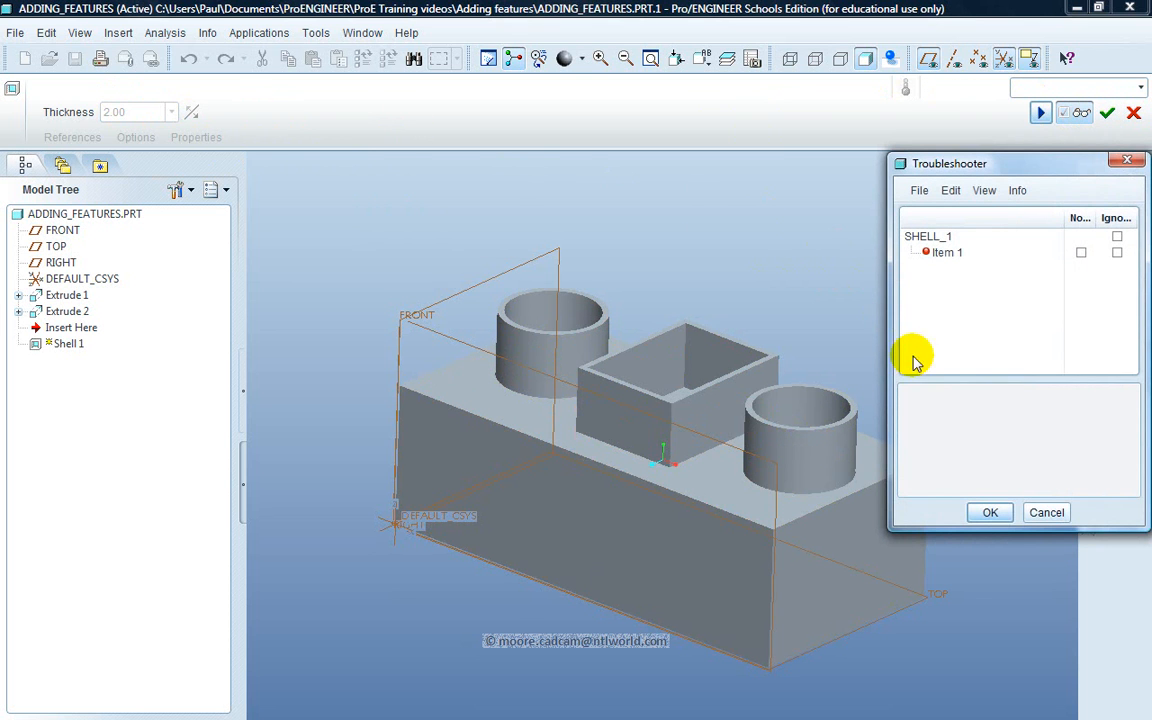
click(988, 512)
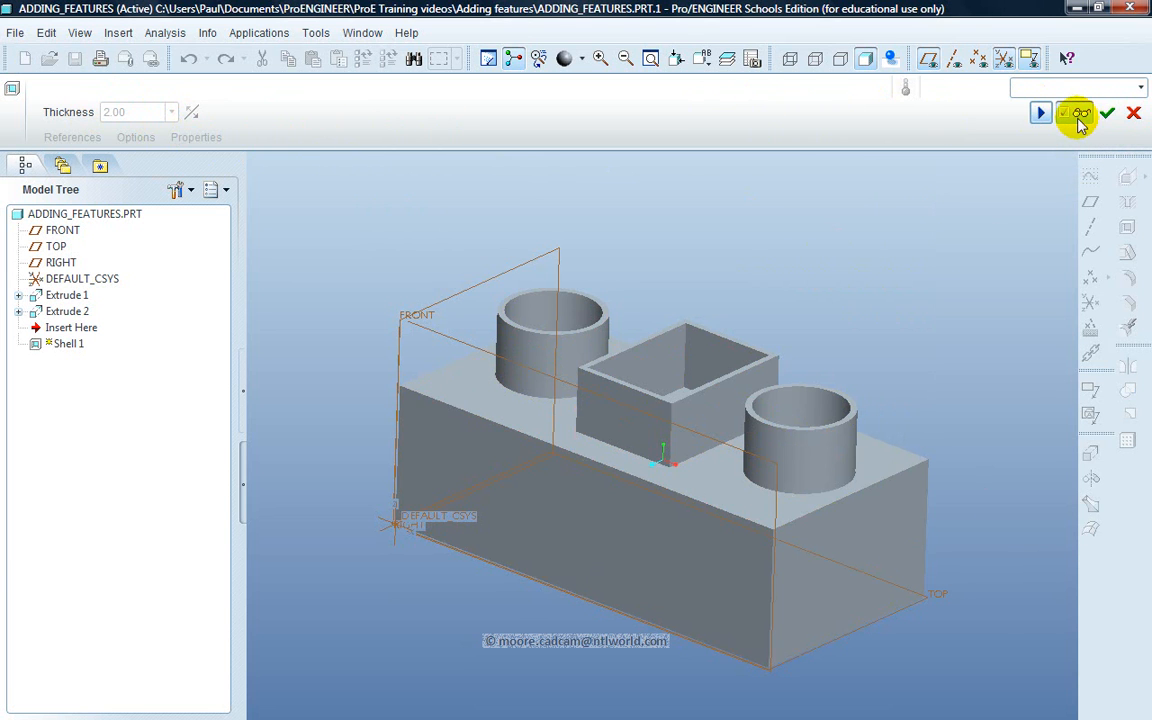
Re-enter the shell thickness of 2 and try the preview once more.
click(1080, 116)
double_click(142, 114)
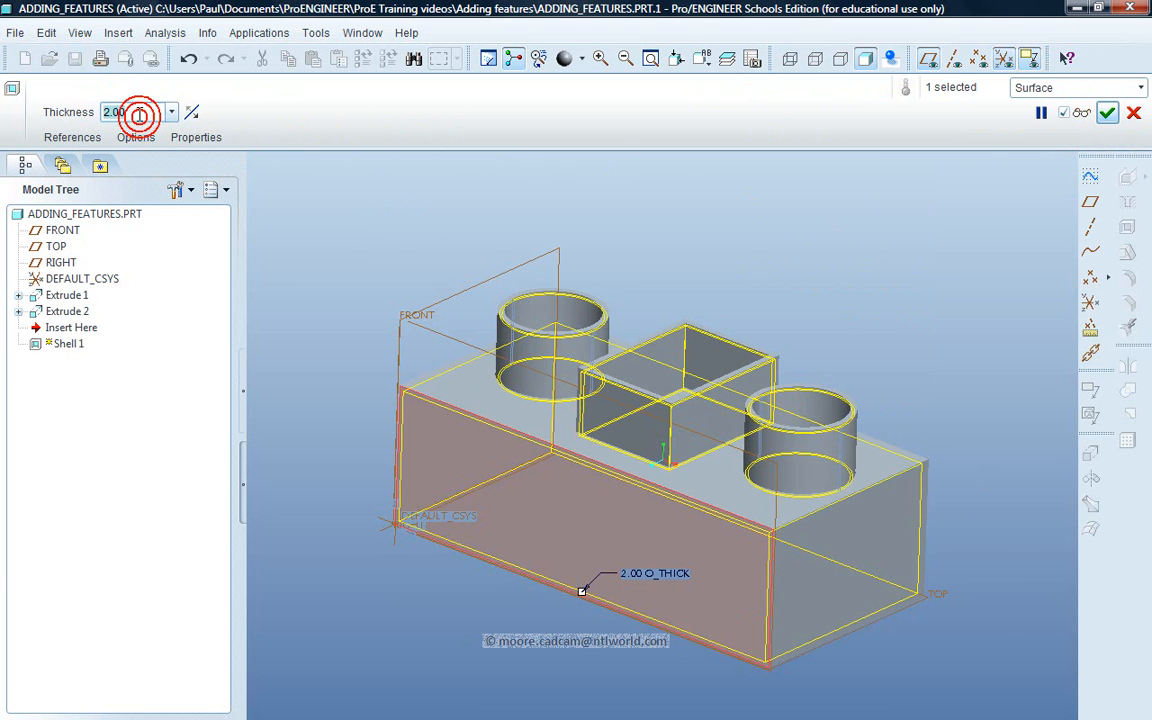
text(2)
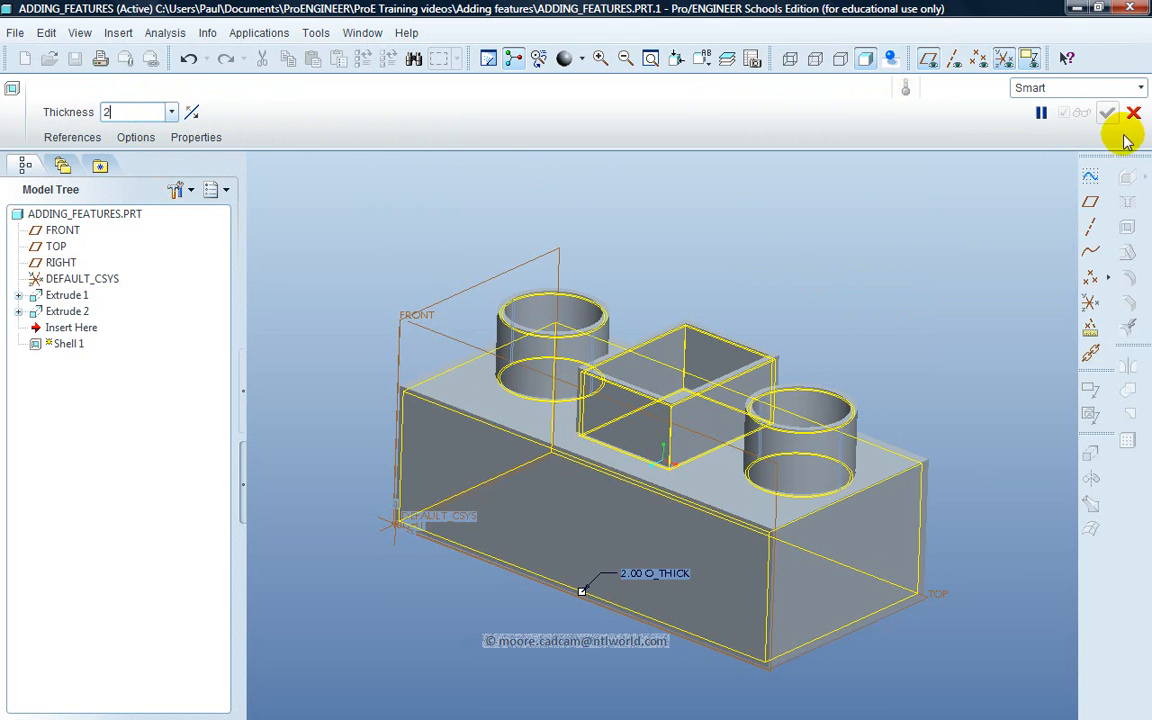
key(Return)
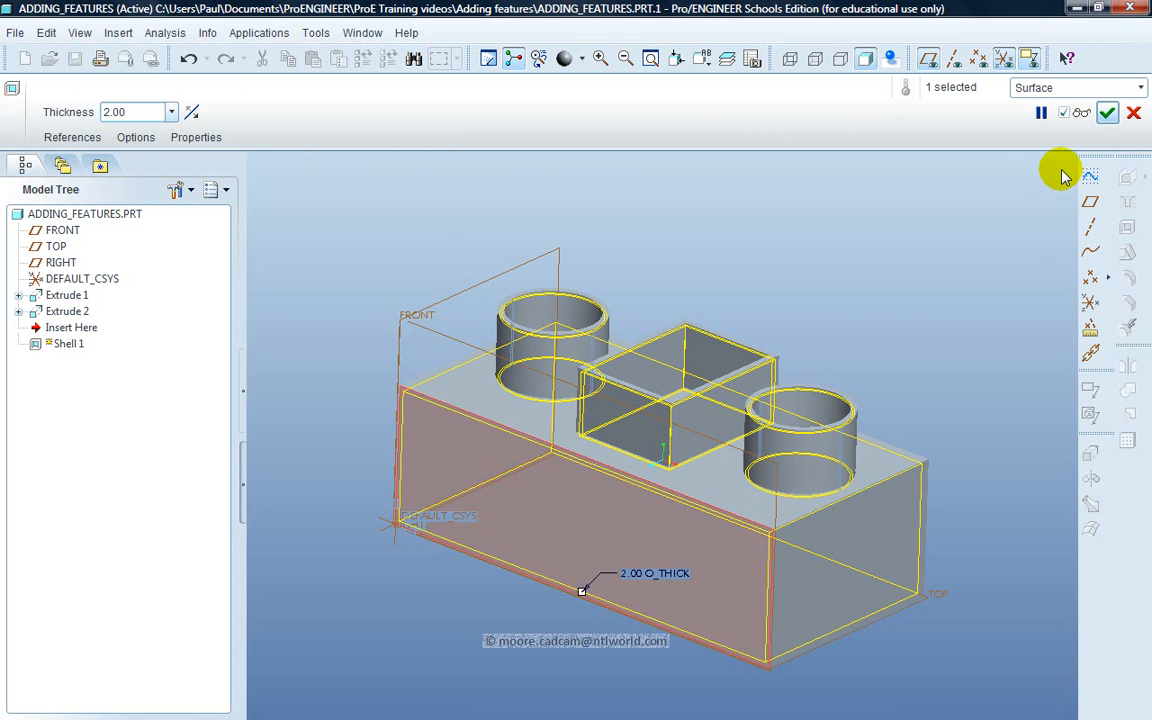
click(1081, 112)
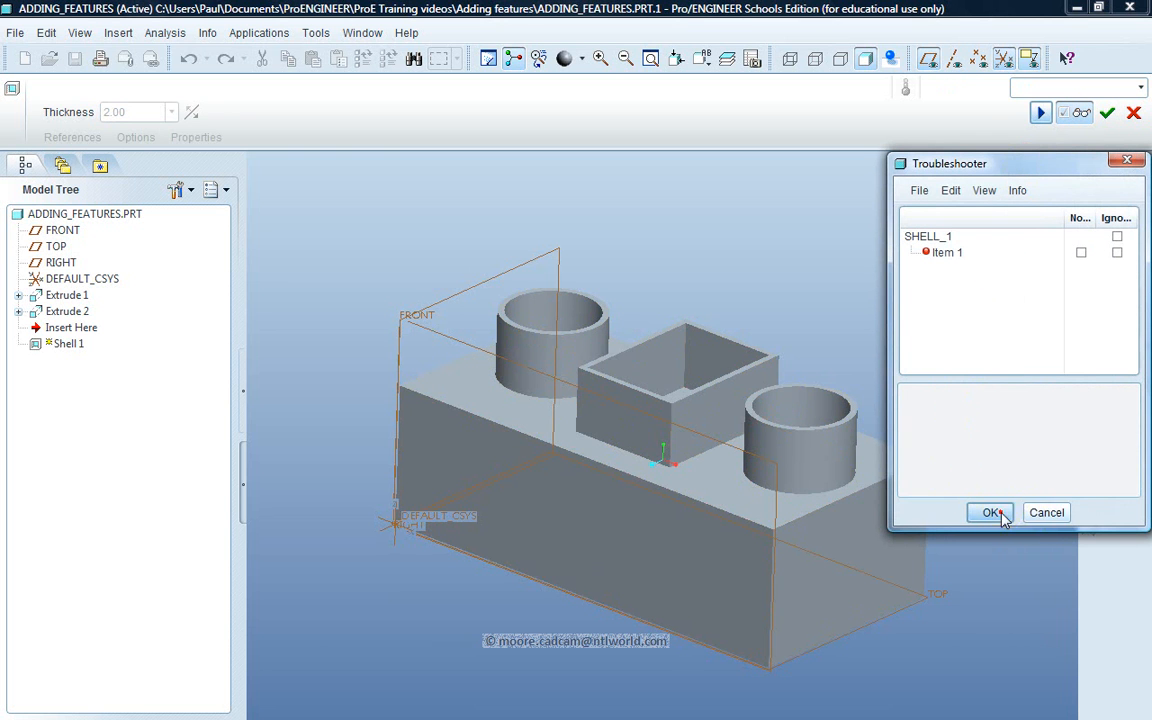
click(998, 512)
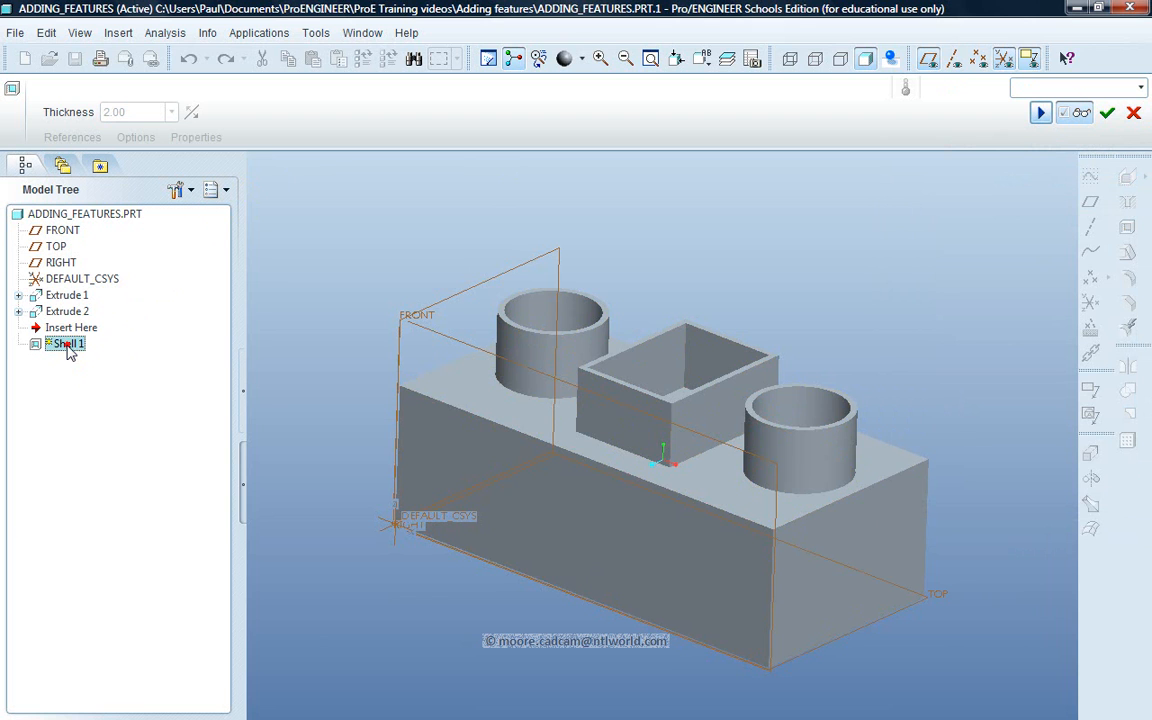
Try to reorder the unfinished Shell 1 ahead of Extrude 2, and cancel the shell.
drag(70, 343, 57, 298)
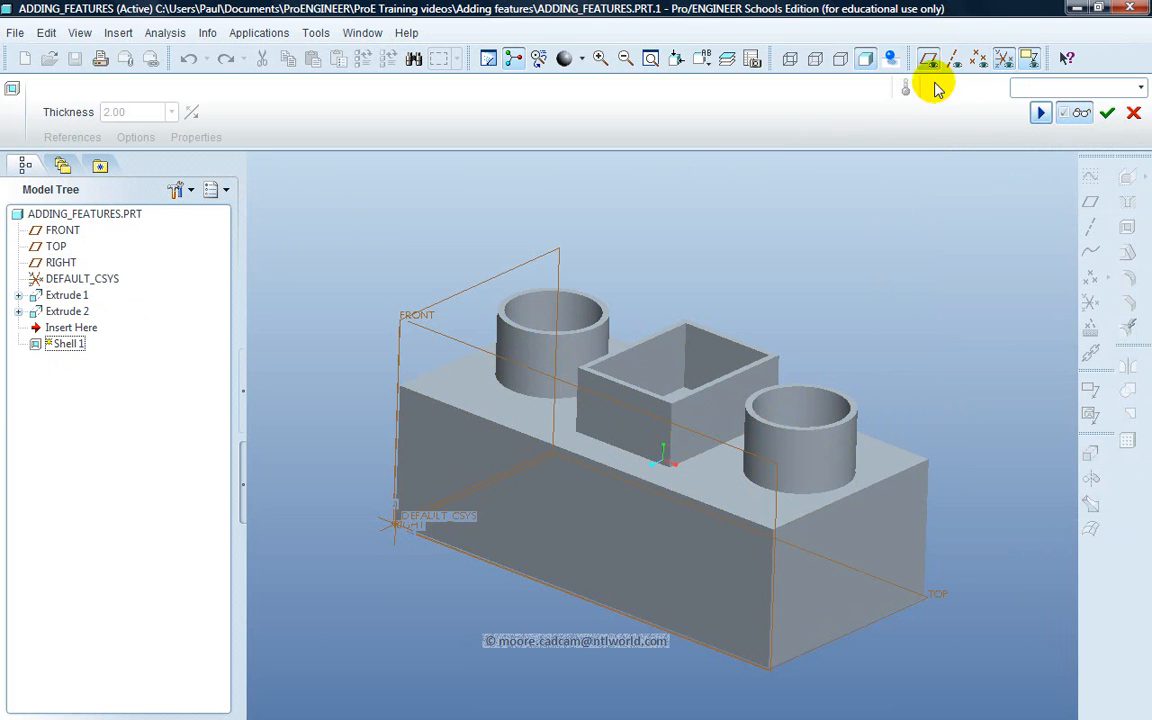
click(1135, 114)
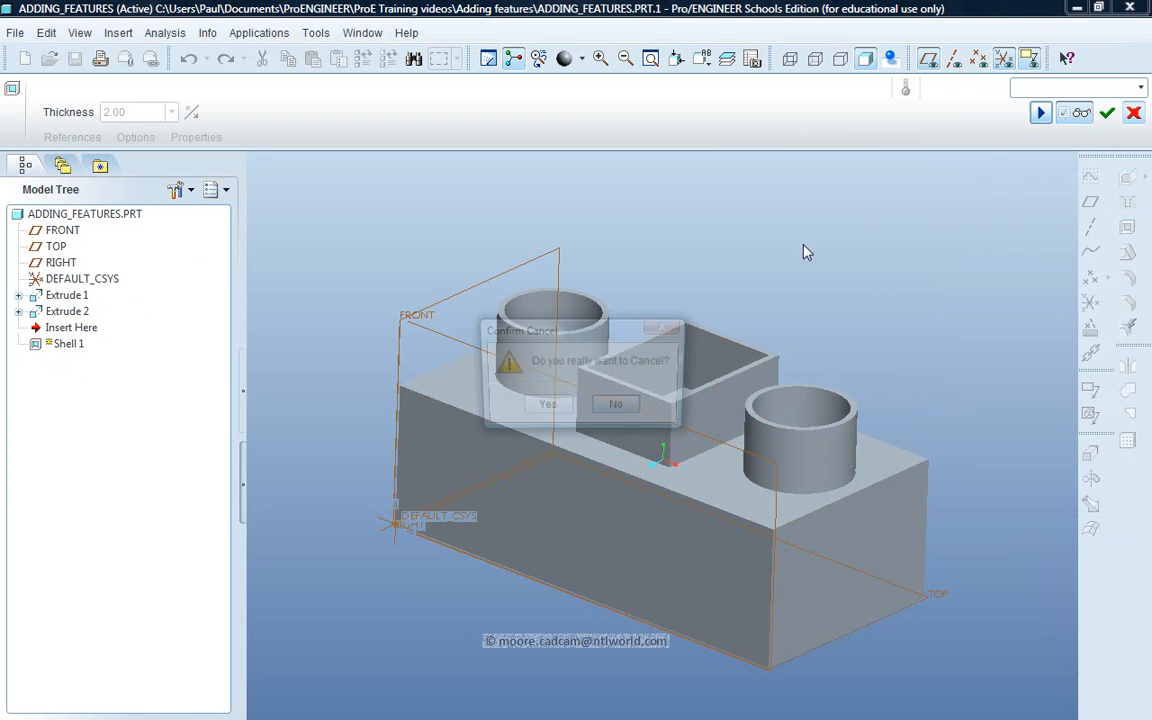
click(543, 409)
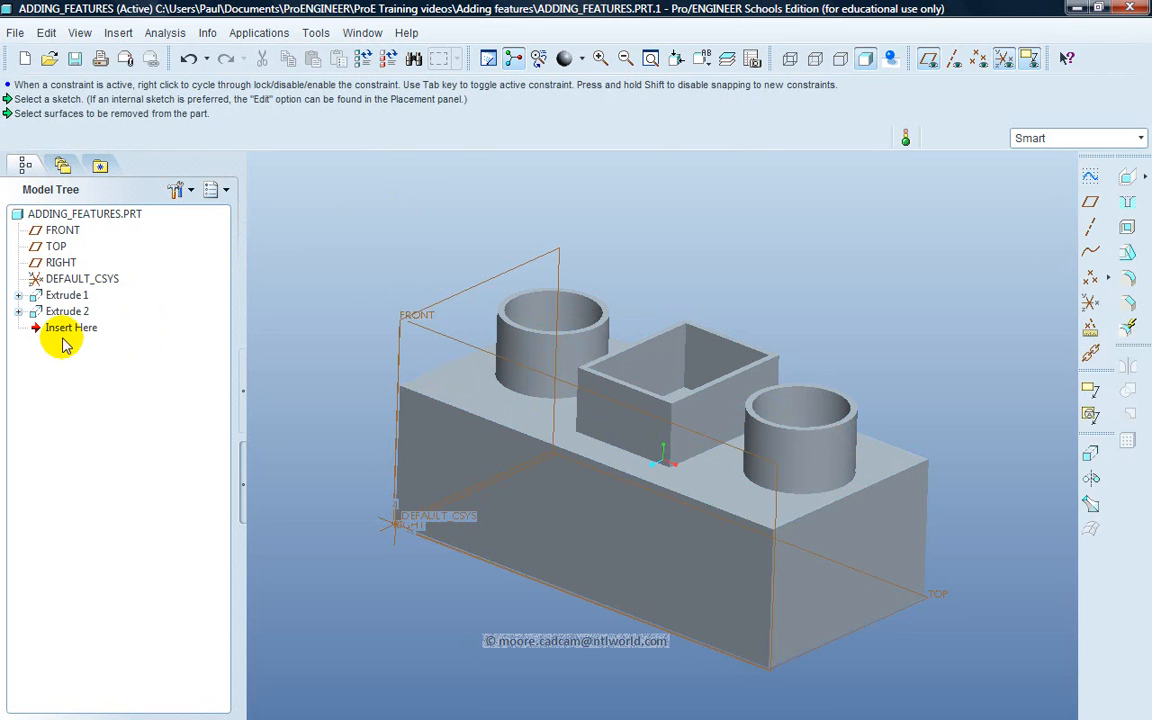
Move the insertion point before Extrude 2 and shell the block 3 thick with its long front face removed.
drag(64, 329, 72, 298)
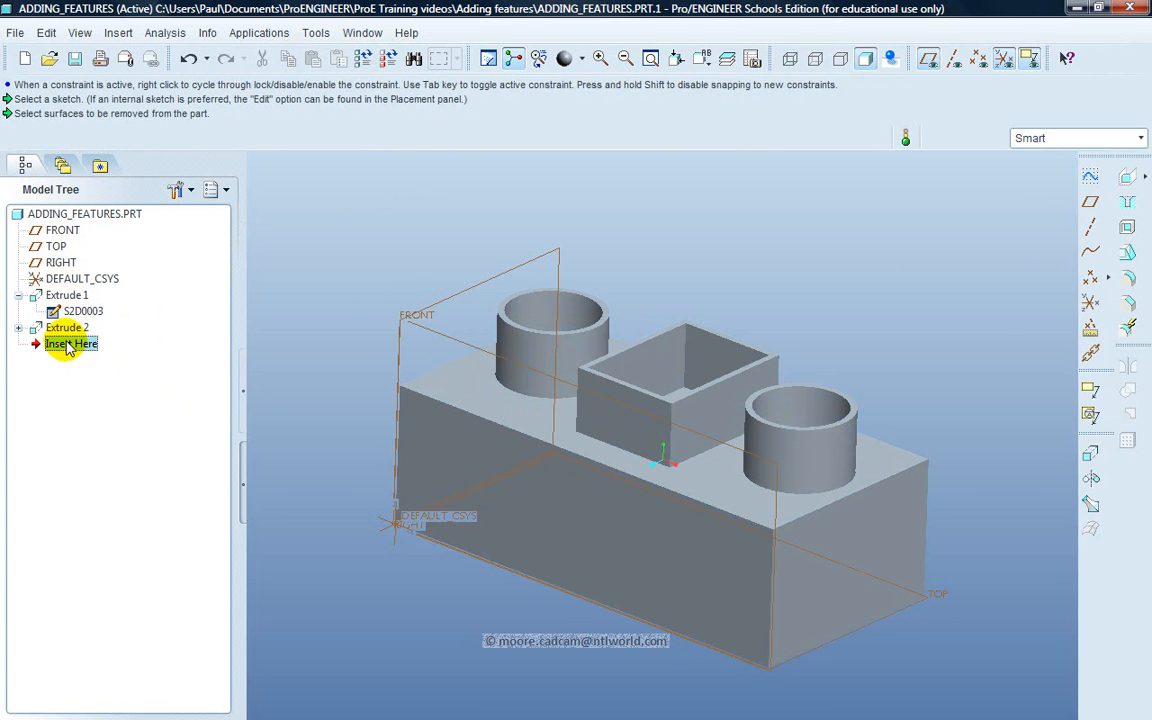
drag(58, 341, 64, 322)
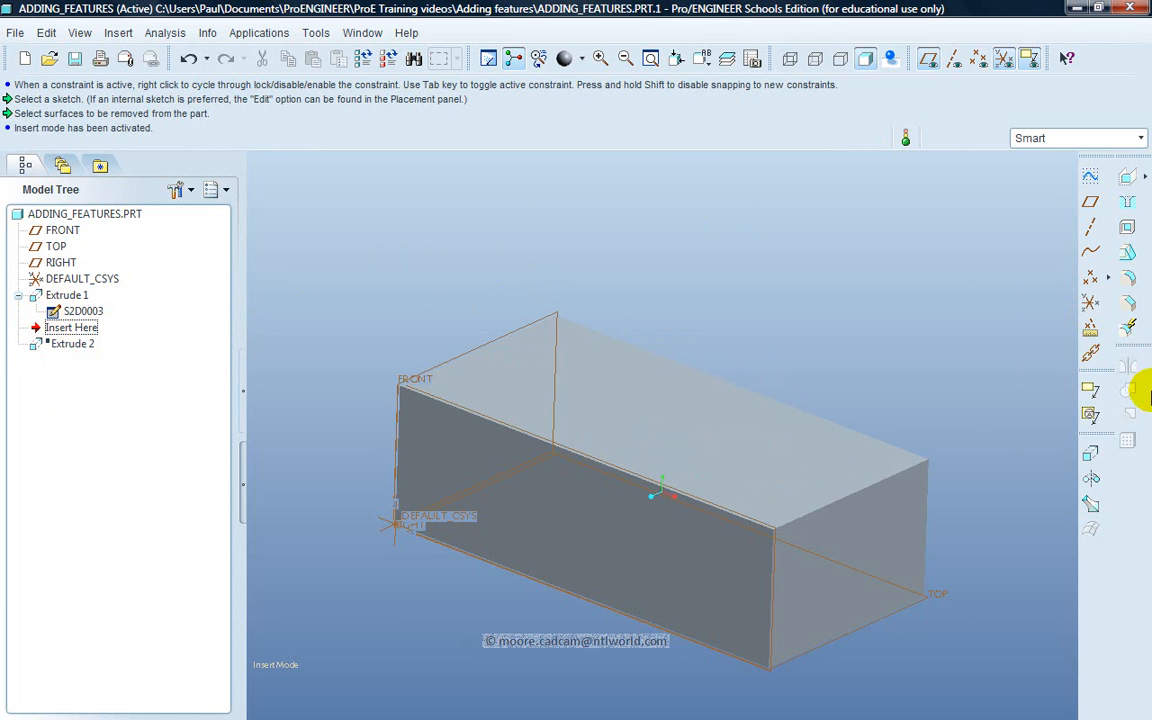
click(1128, 228)
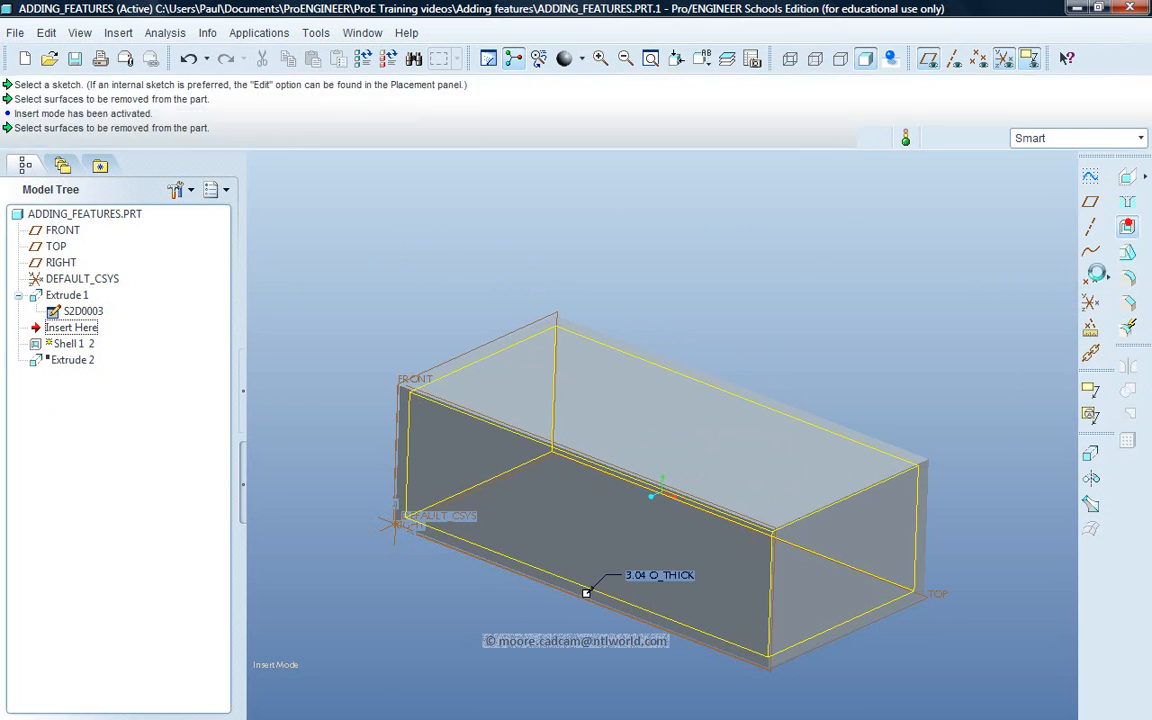
click(668, 533)
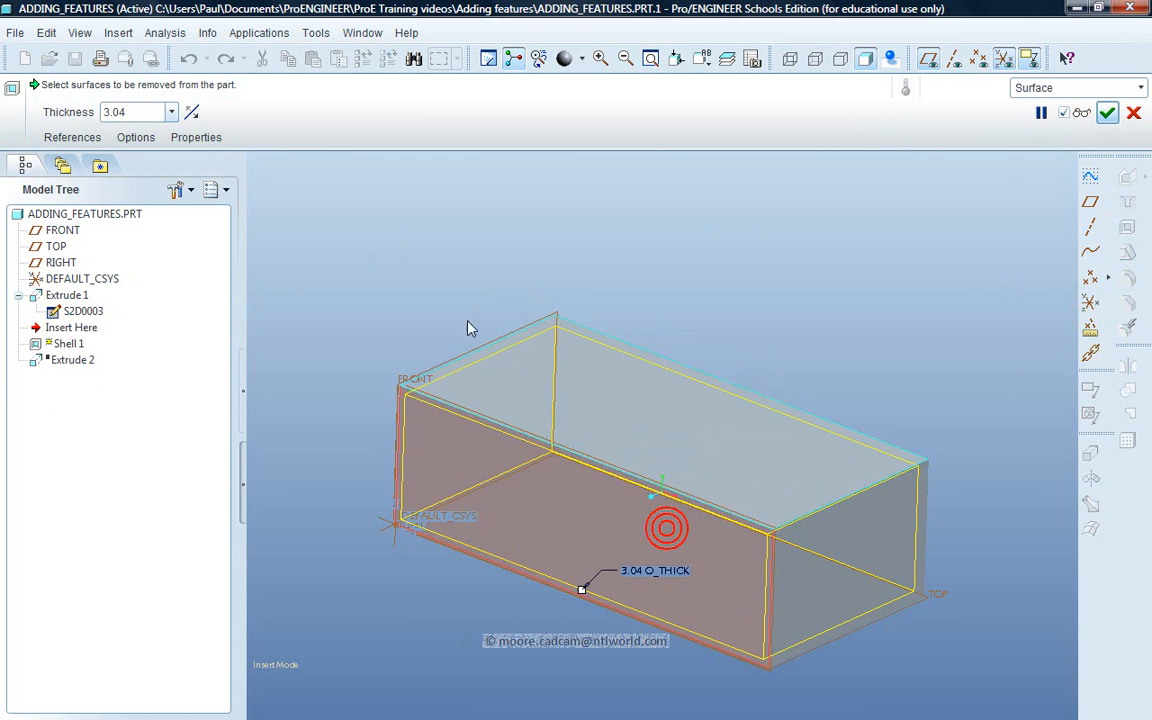
click(172, 112)
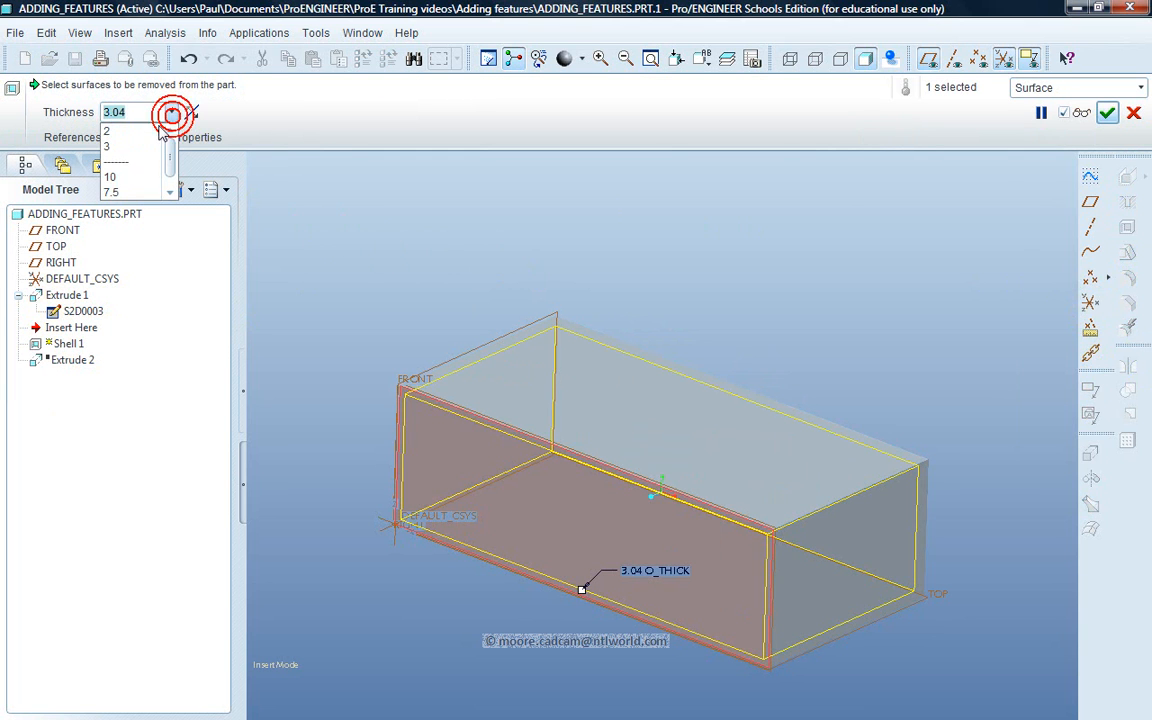
click(136, 152)
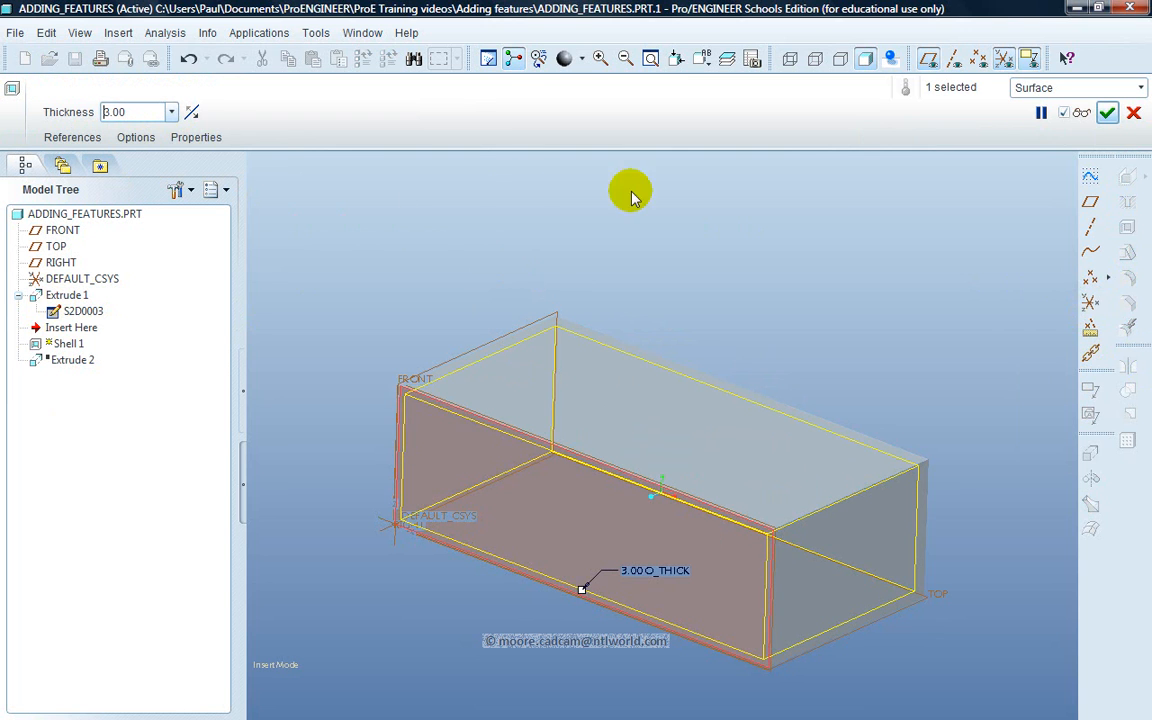
click(1083, 115)
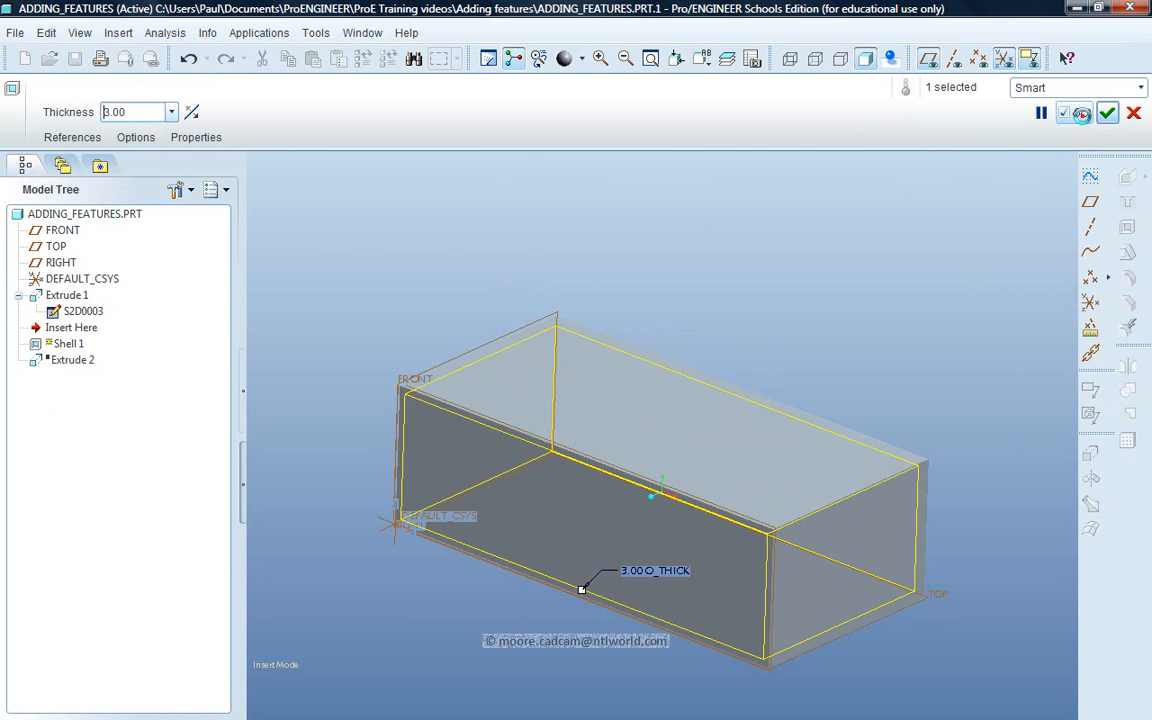
click(1107, 113)
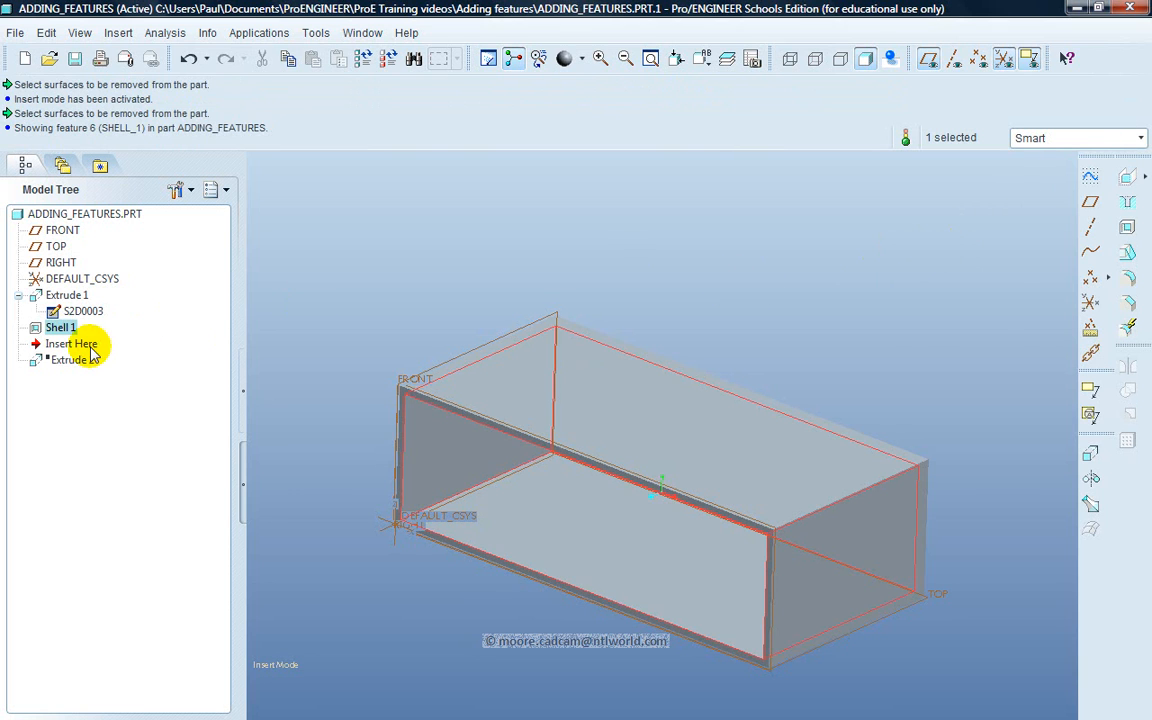
Move the insertion point back below Extrude 2 to restore the thin-walled features, and clear the selection.
drag(82, 350, 80, 362)
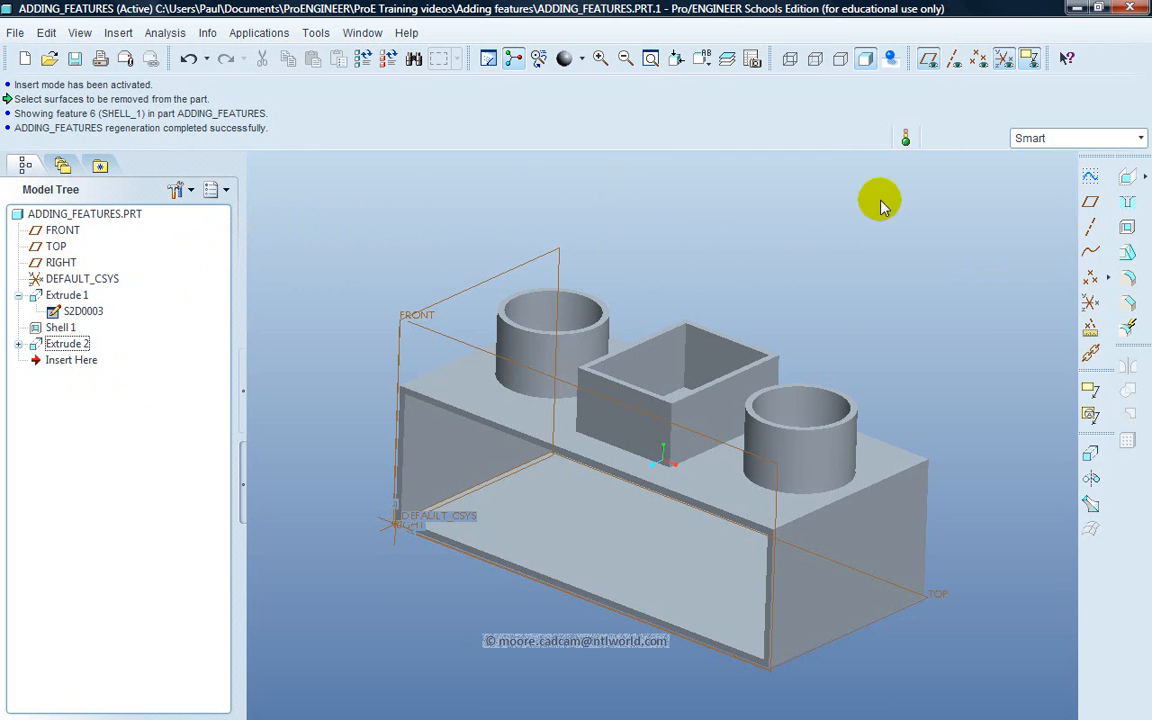
click(645, 251)
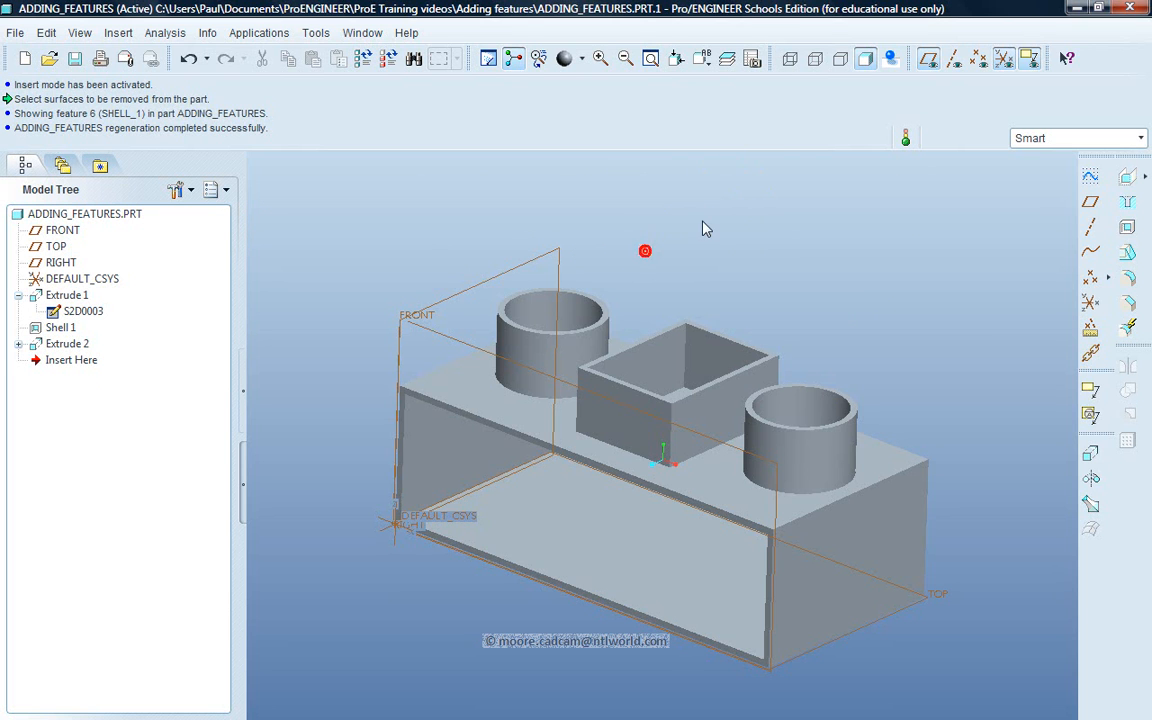
click(700, 223)
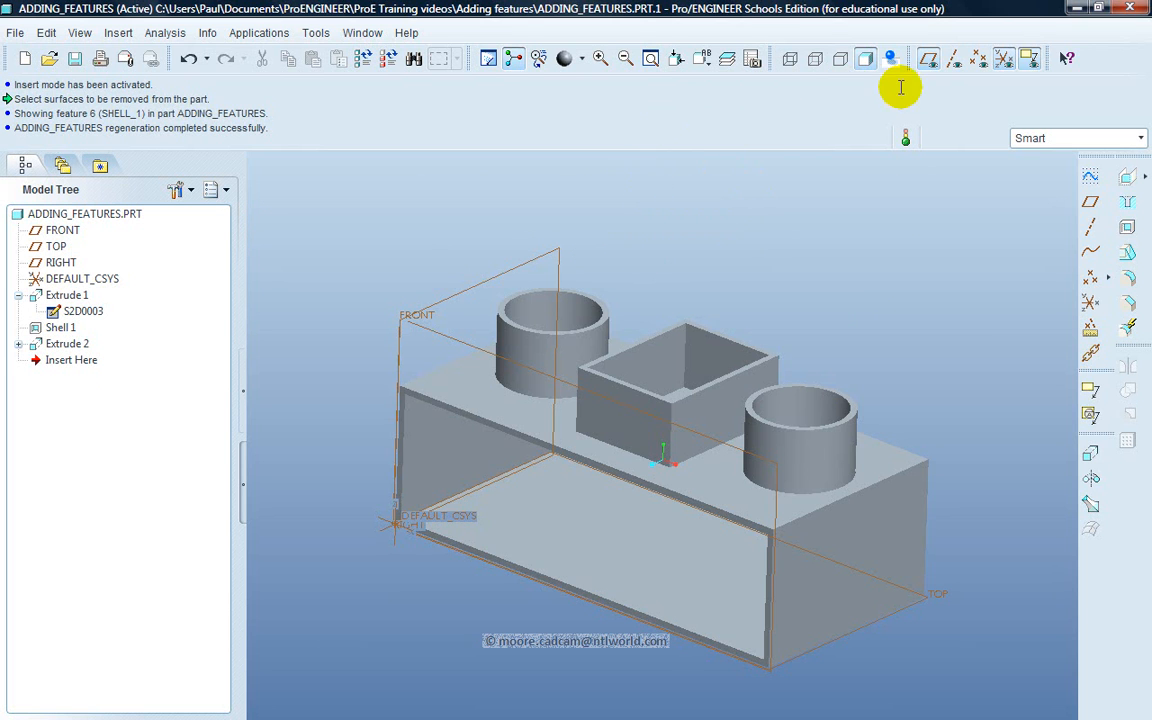
Hide the datum planes and coordinate systems and turn on the realistic display with shadows and reflections.
click(927, 62)
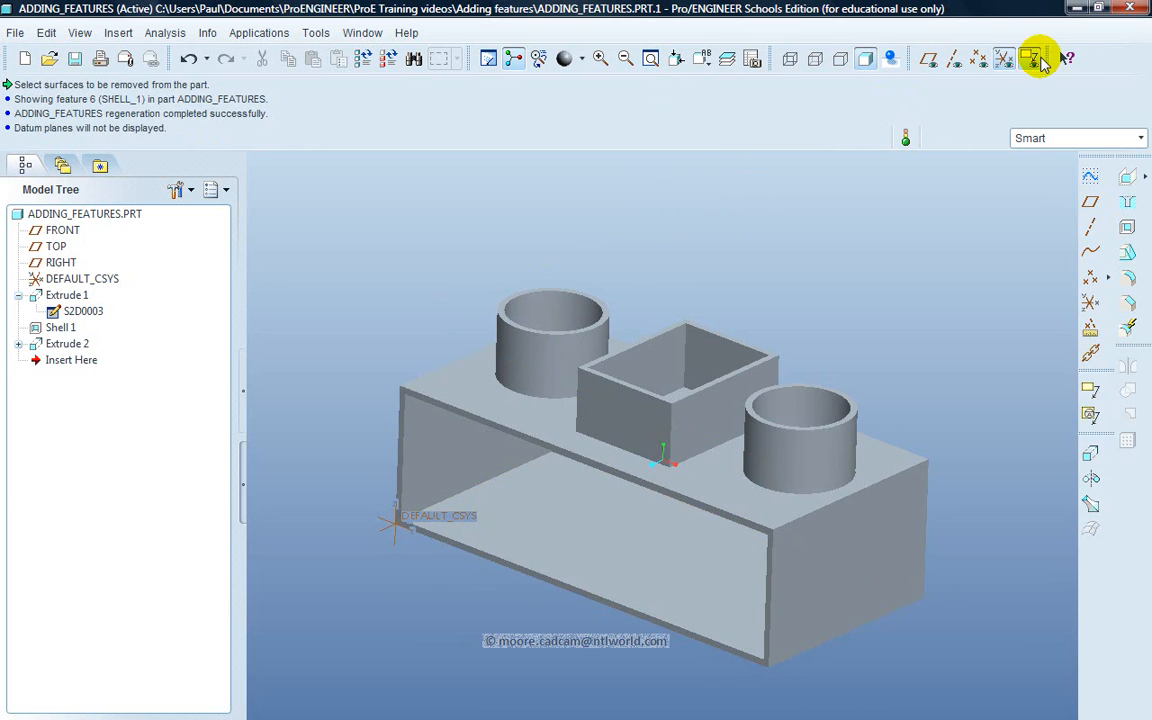
click(1003, 62)
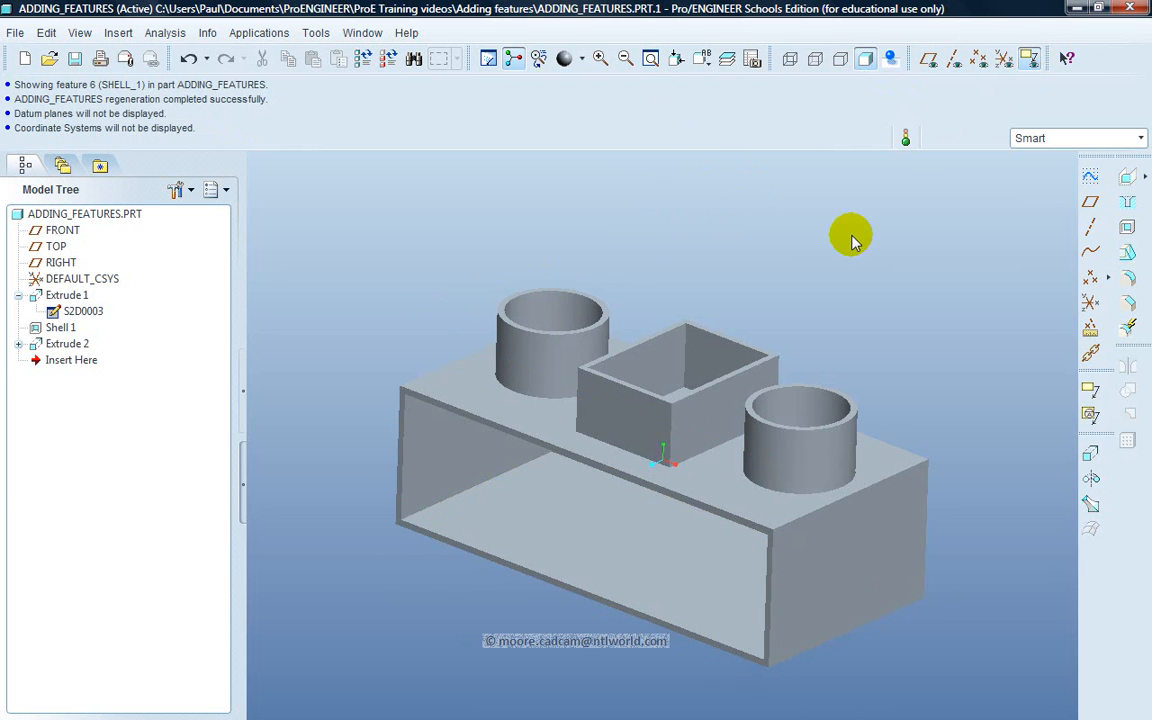
click(891, 59)
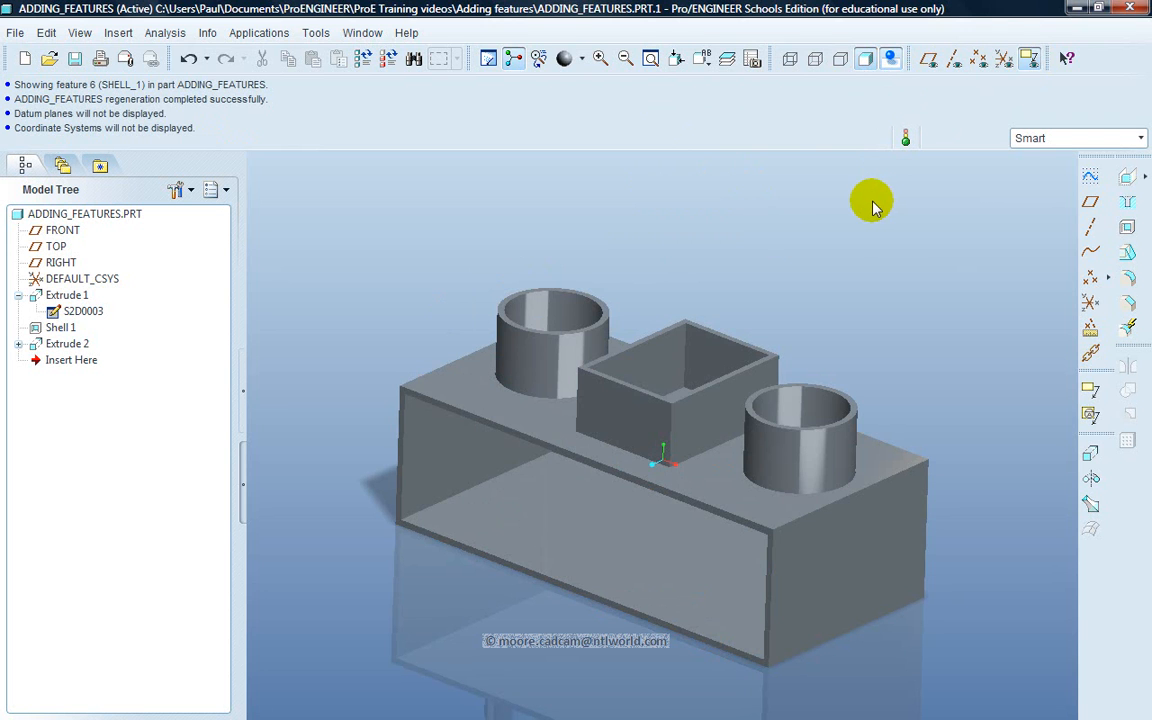
Show the finished part in the TRIMETRIC view, refitted to the window.
mouse_move(766, 237)
middle_down()
mouse_move(728, 273)
mouse_move(753, 239)
mouse_move(775, 240)
mouse_move(764, 237)
middle_up()
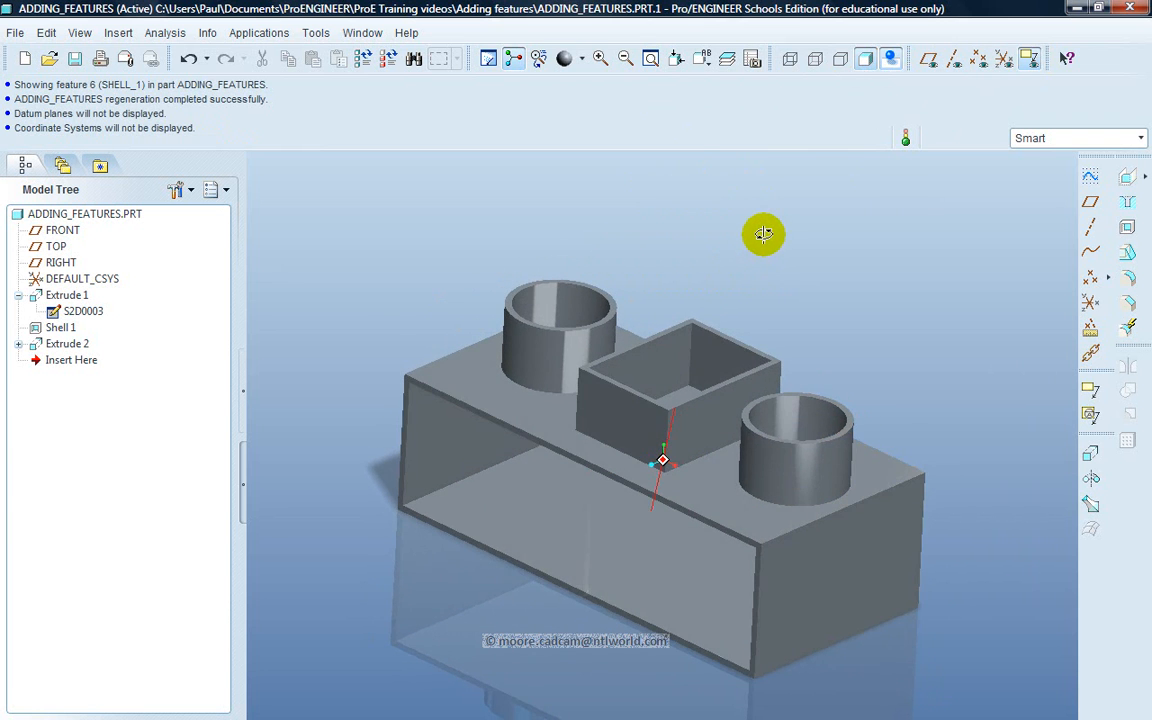
click(705, 60)
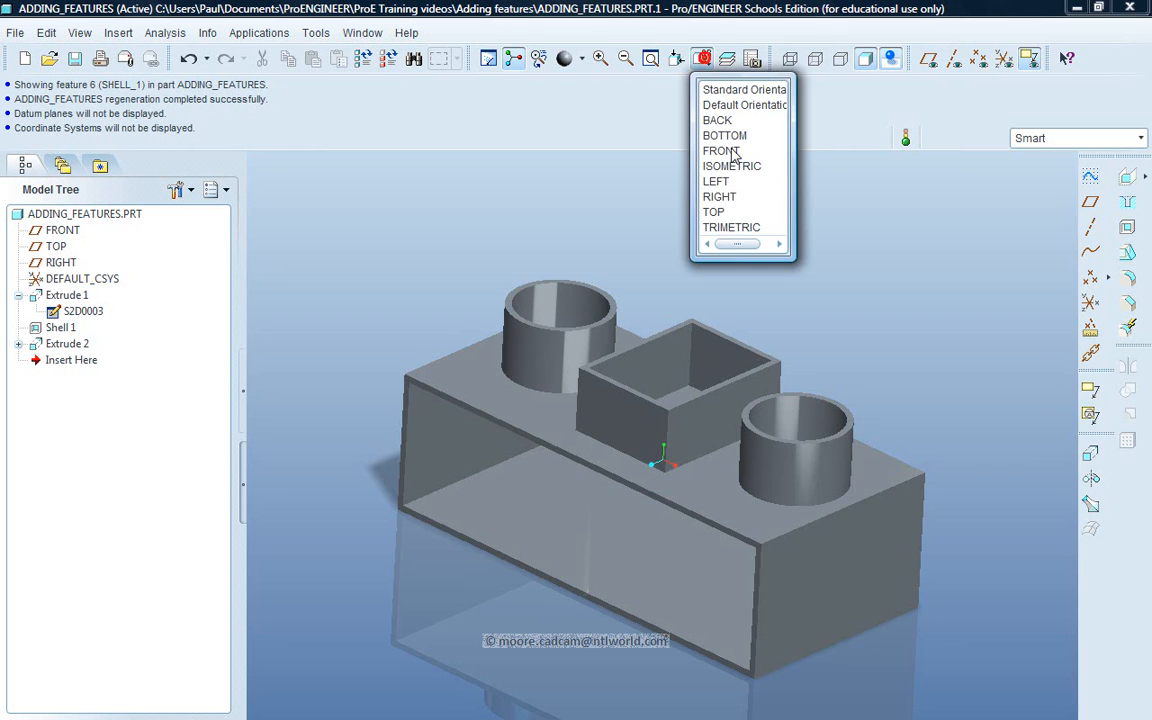
click(728, 224)
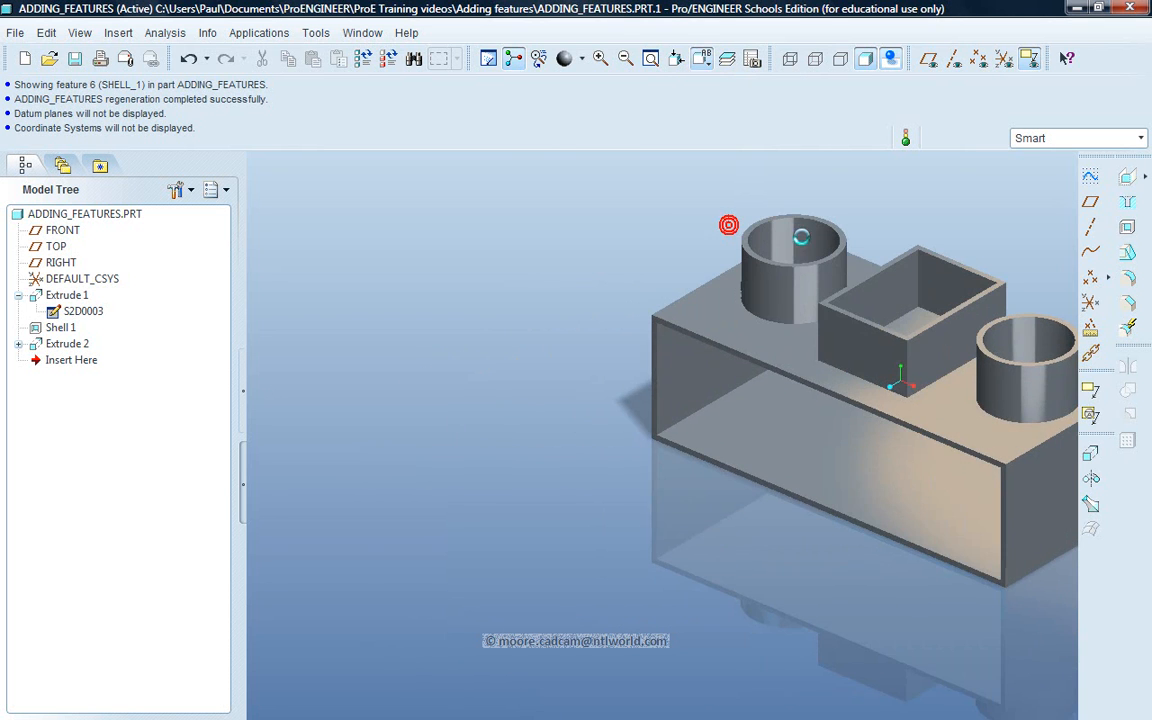
click(651, 60)
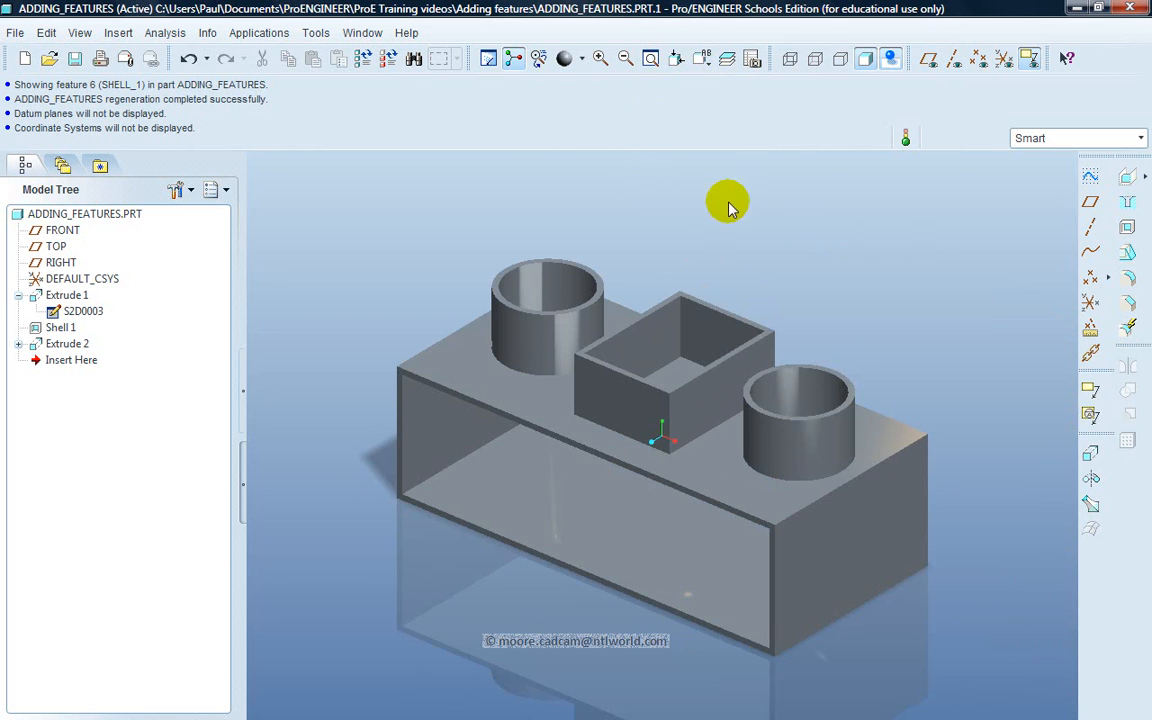